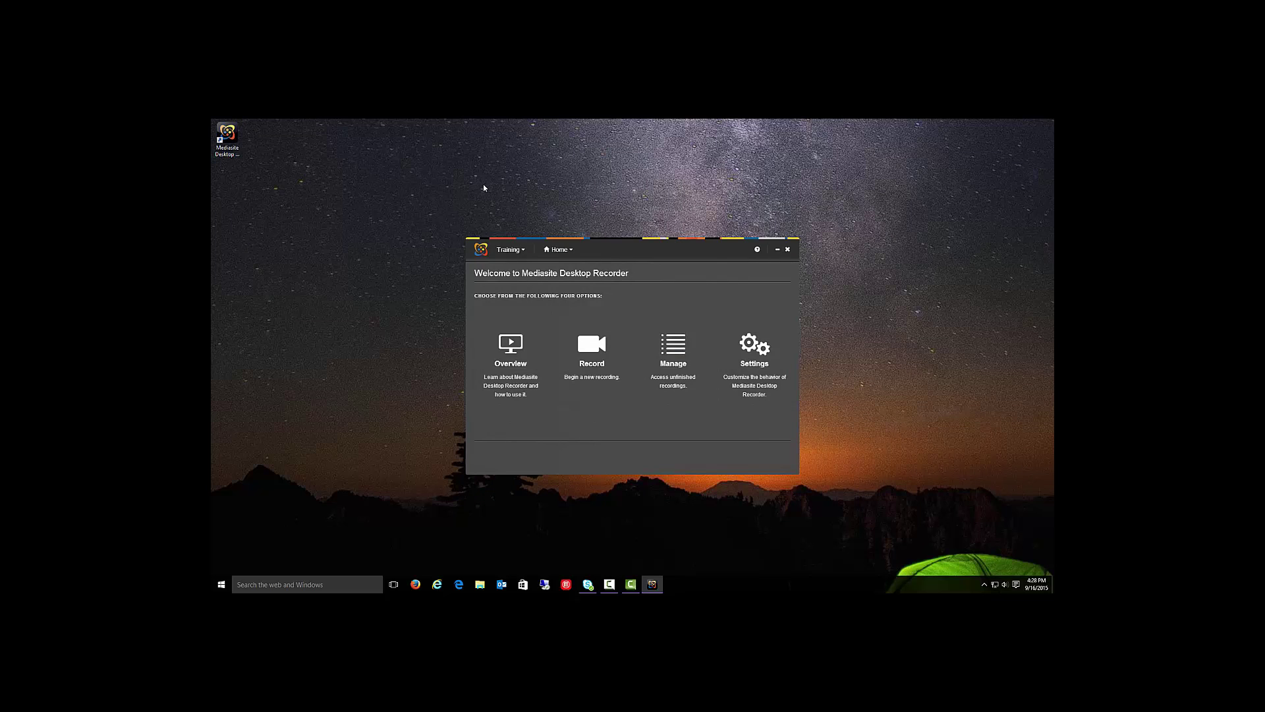
{"action": "left_click", "coordinate": [521, 254]}
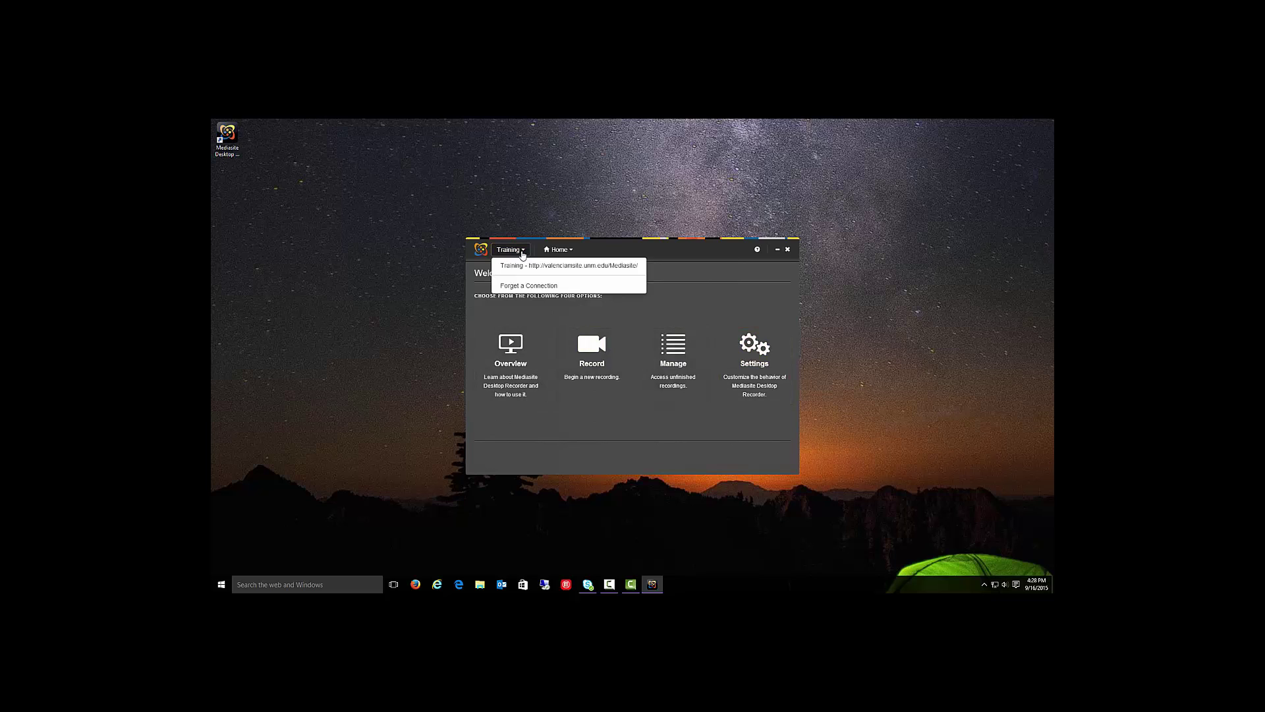
{"action": "left_click", "coordinate": [522, 252]}
{"action": "left_click", "coordinate": [568, 251]}
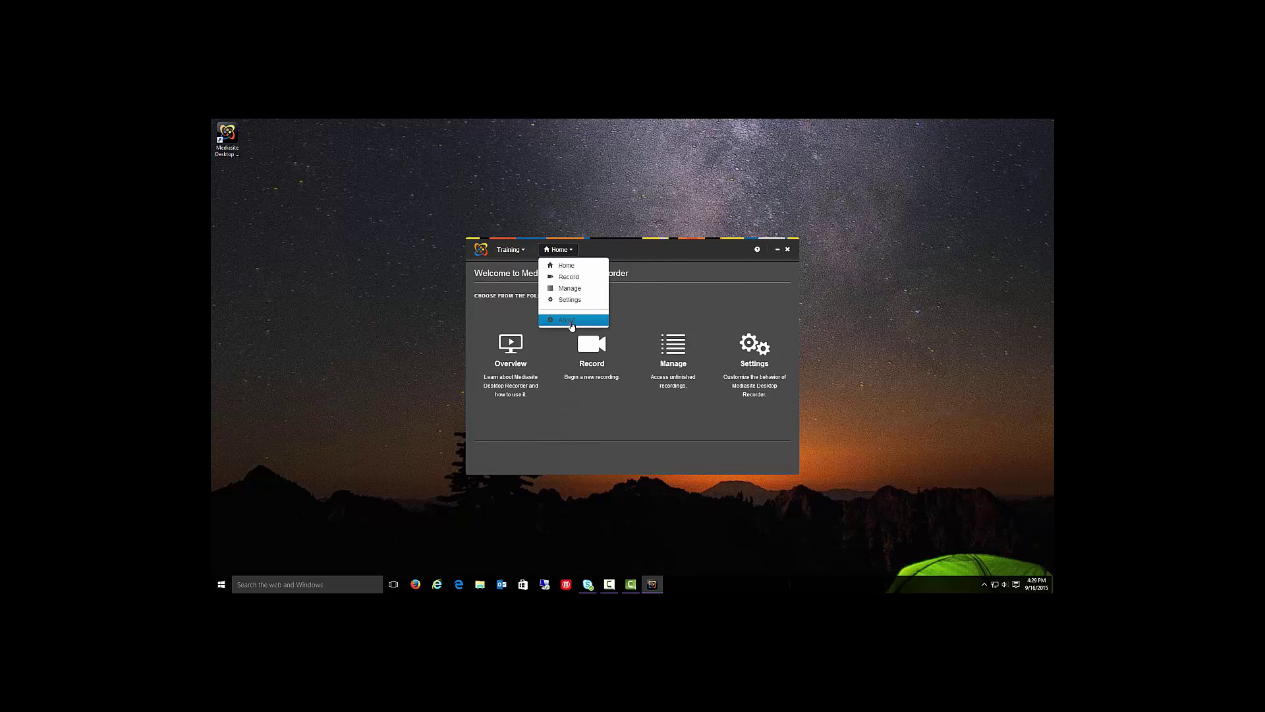
{"action": "left_click", "coordinate": [635, 255]}
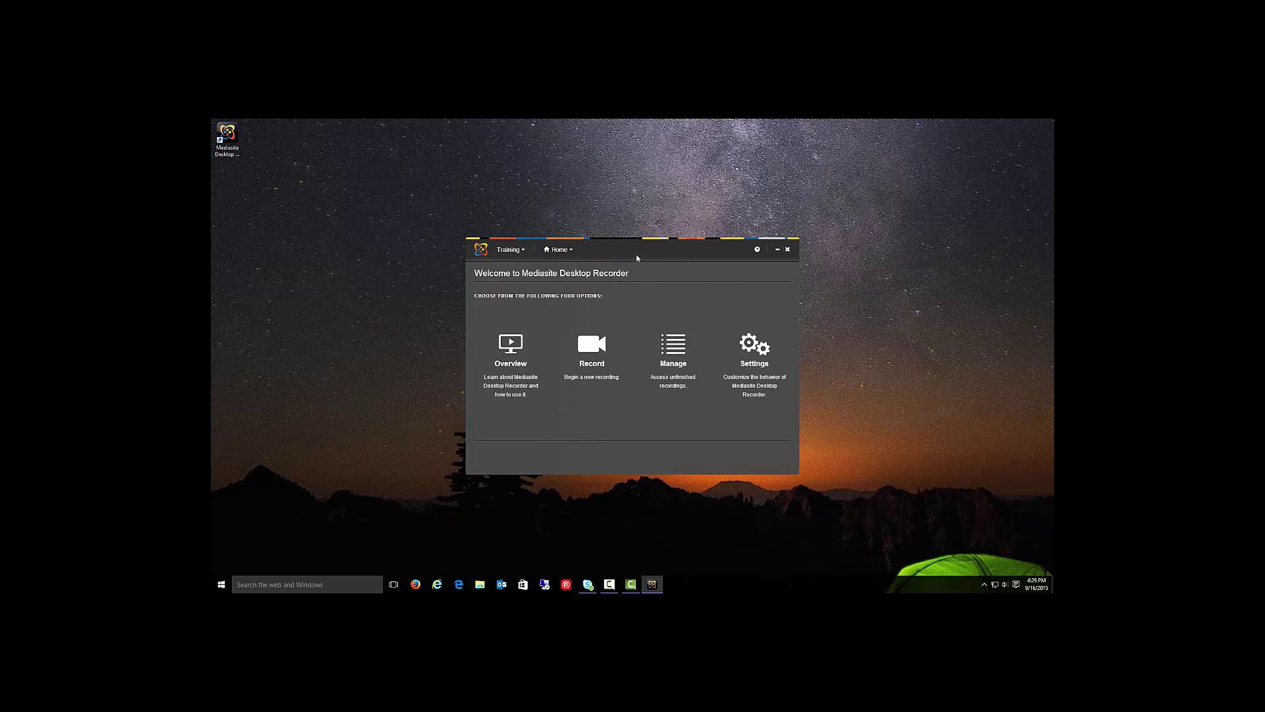
Open the Overview help and look through its topics on connections, settings, offline recording and the recording types.
{"action": "left_click", "coordinate": [517, 346]}
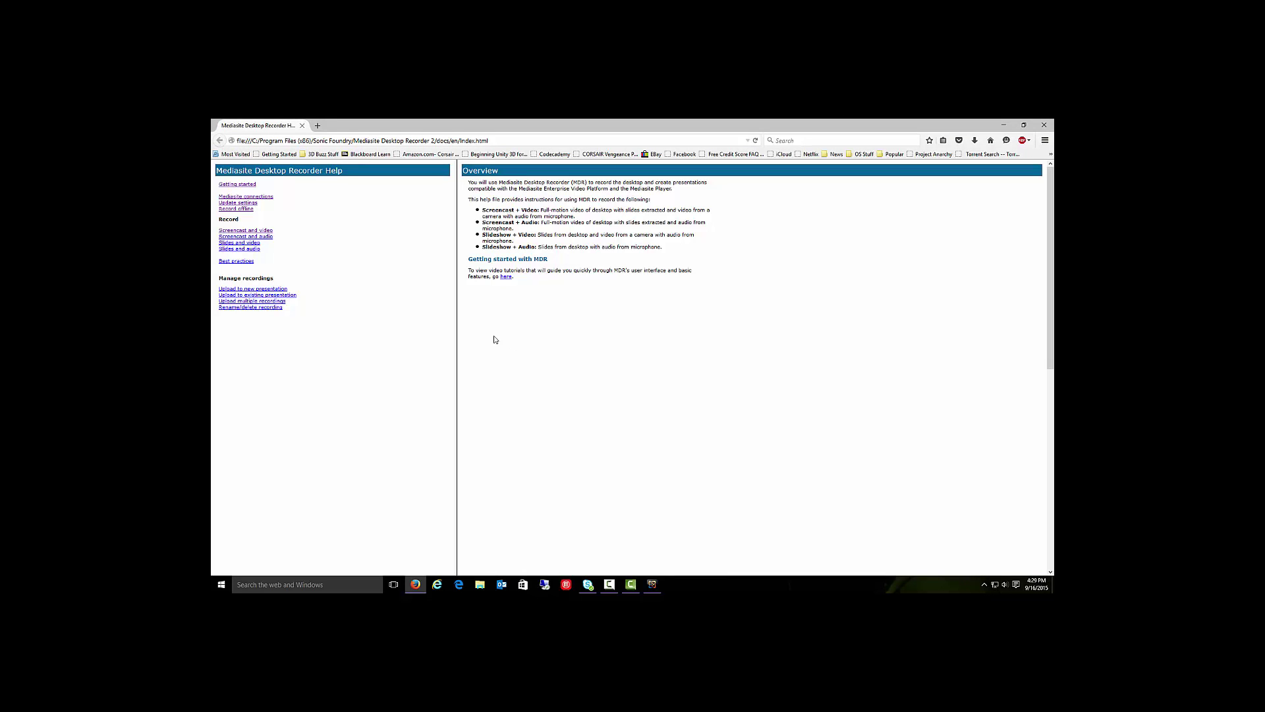
{"action": "left_click", "coordinate": [266, 198]}
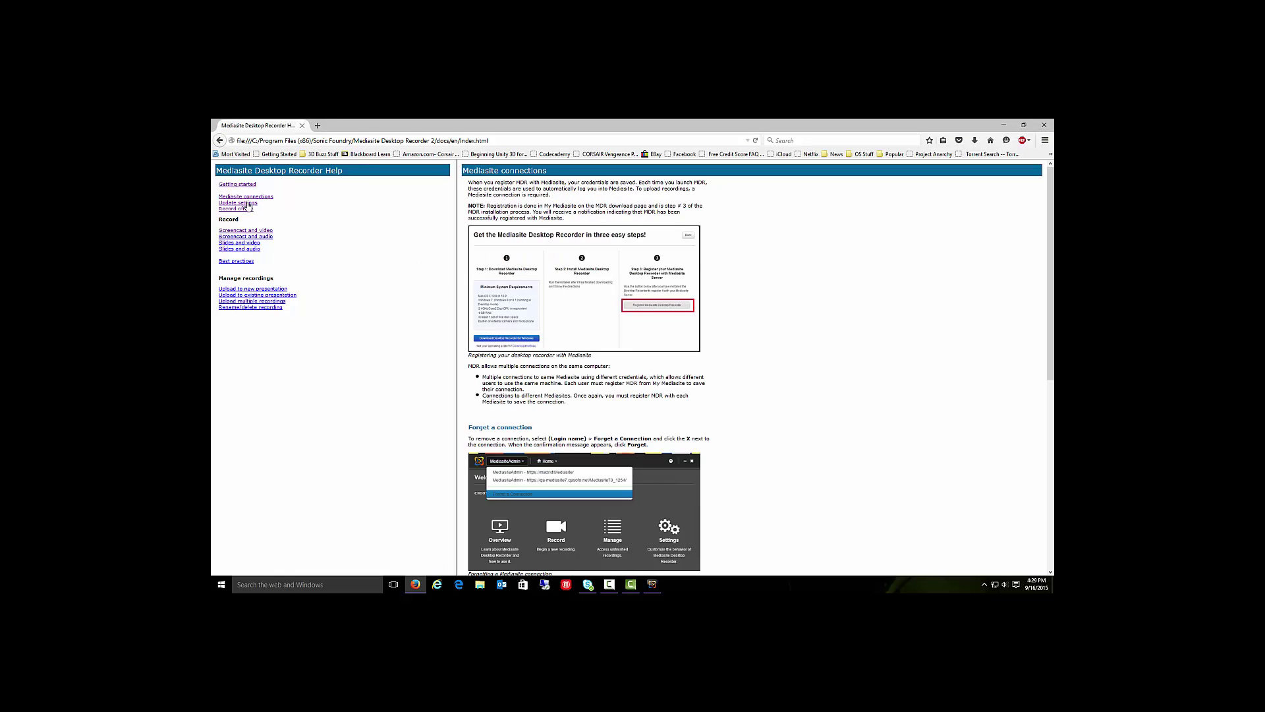
{"action": "left_click", "coordinate": [247, 203]}
{"action": "left_click", "coordinate": [244, 209]}
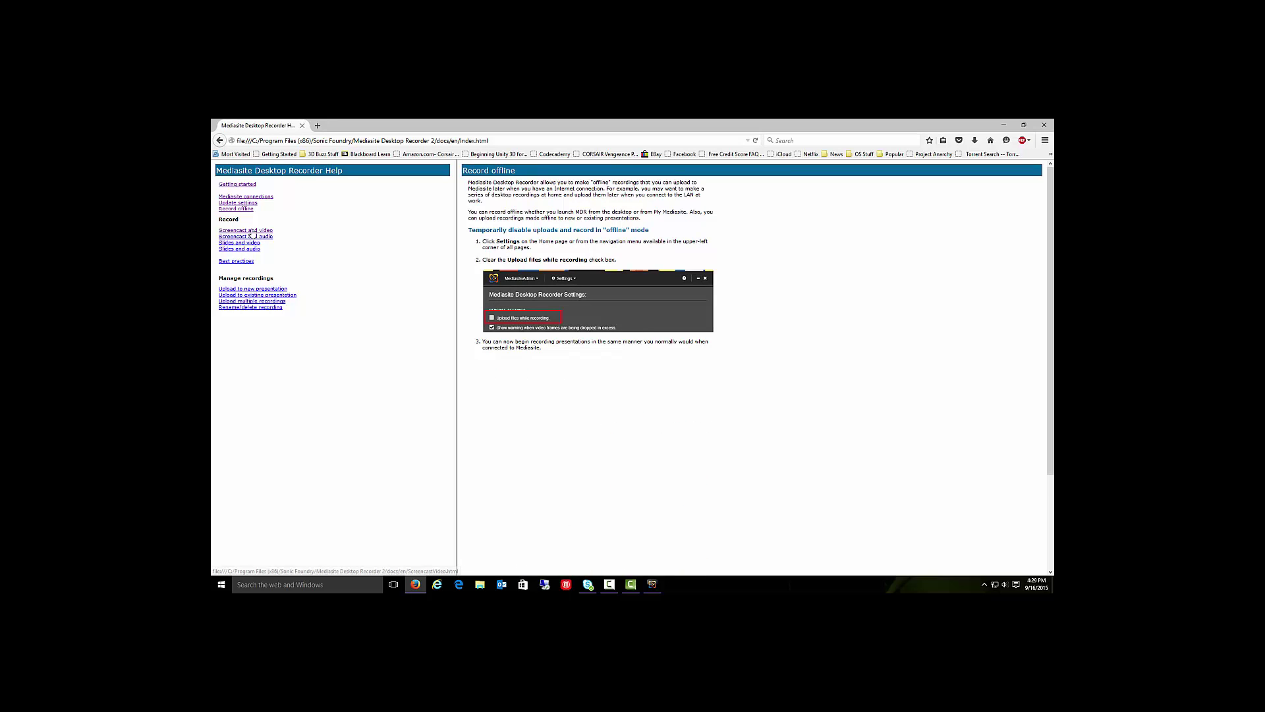
{"action": "left_click", "coordinate": [250, 236]}
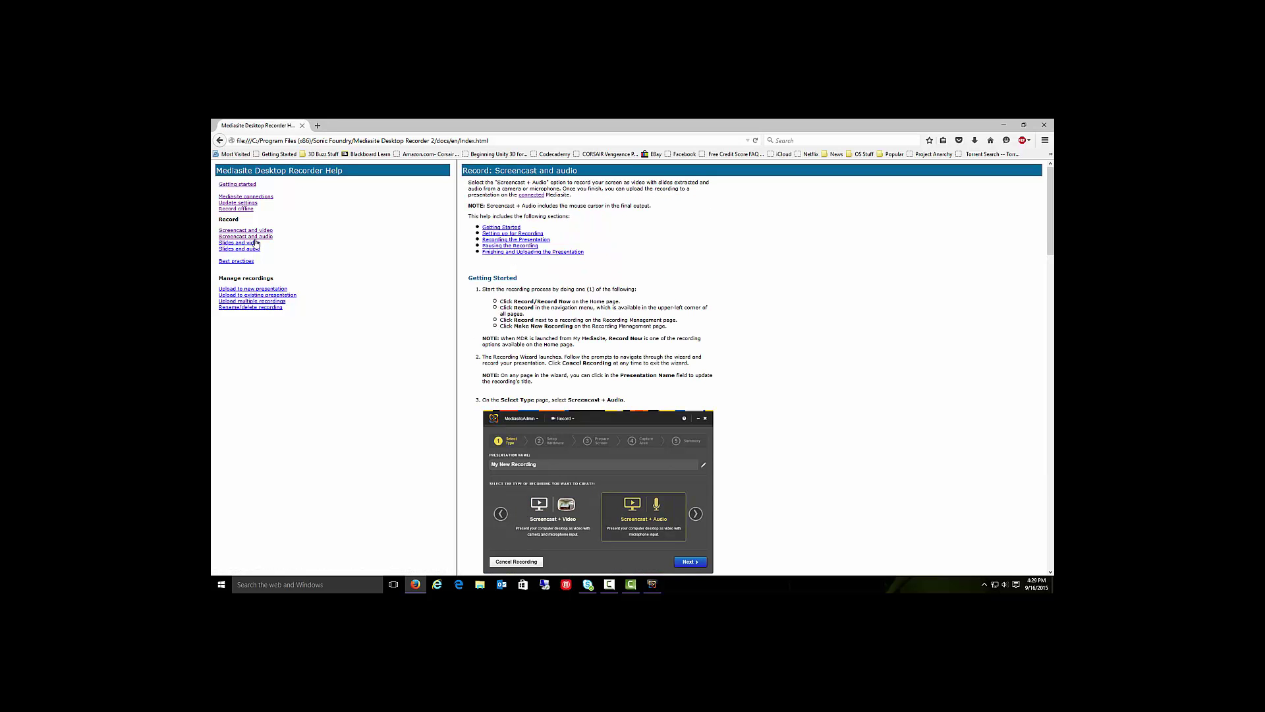
{"action": "left_click", "coordinate": [254, 243]}
{"action": "left_click", "coordinate": [254, 248]}
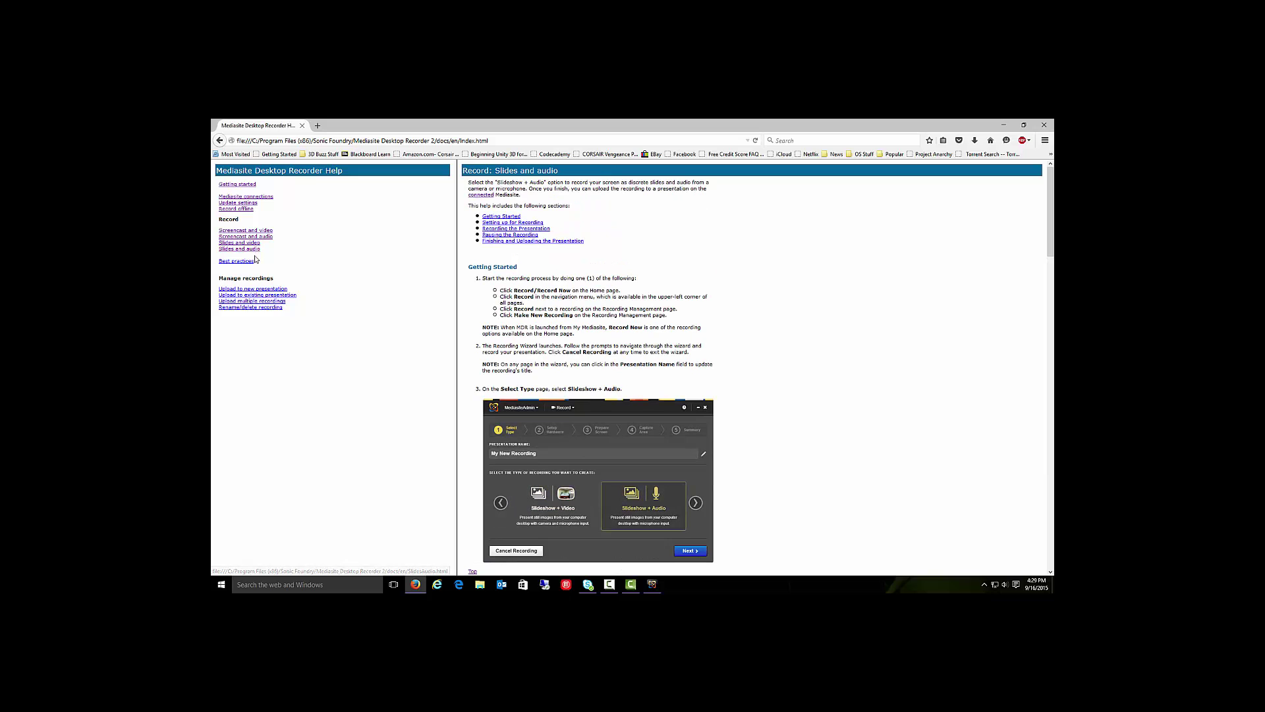
Look through the help topics on best practices and managing recordings, and minimize the help window.
{"action": "left_click", "coordinate": [252, 261]}
{"action": "left_click", "coordinate": [265, 290]}
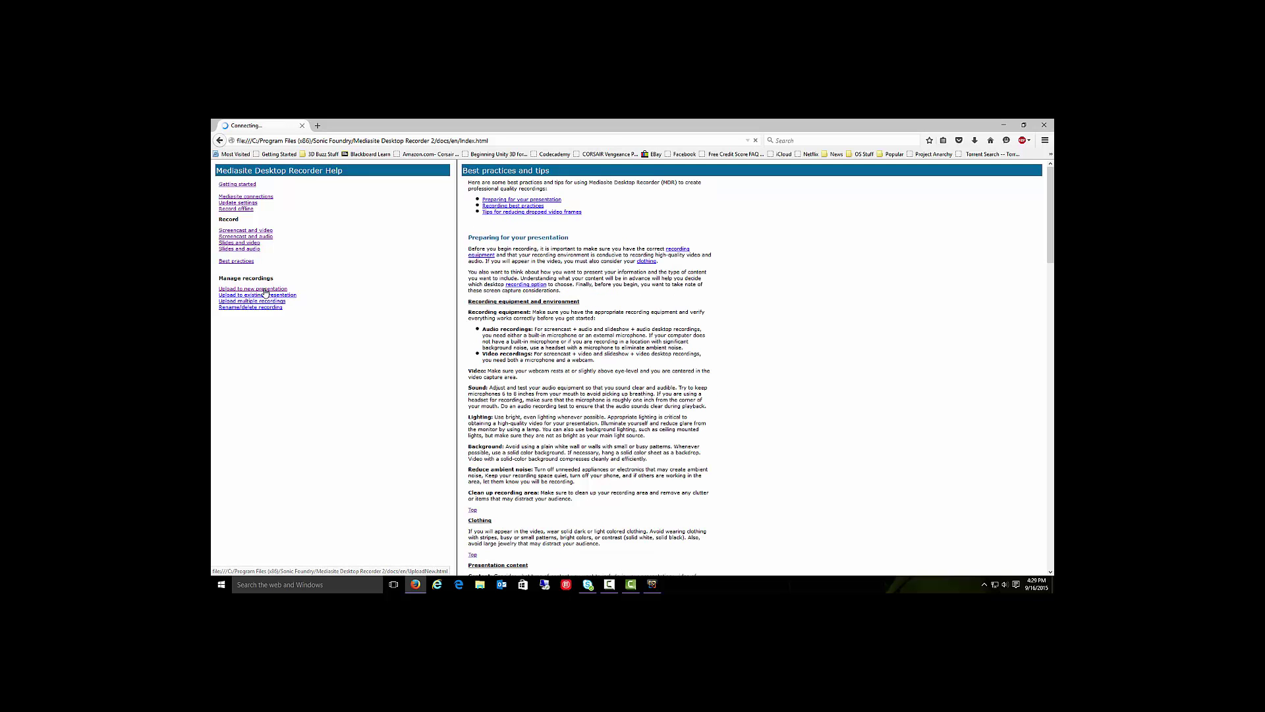
{"action": "left_click", "coordinate": [261, 294]}
{"action": "left_click", "coordinate": [257, 300]}
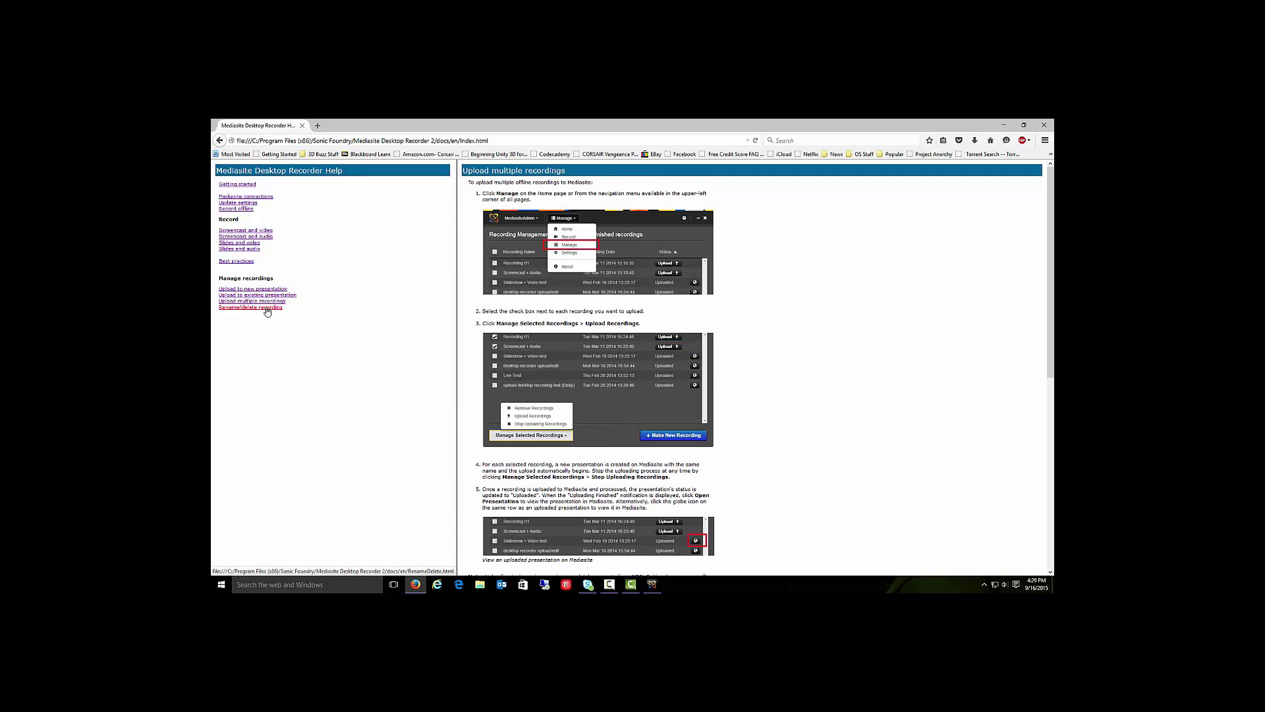
{"action": "left_click", "coordinate": [267, 308]}
{"action": "left_click", "coordinate": [1004, 125]}
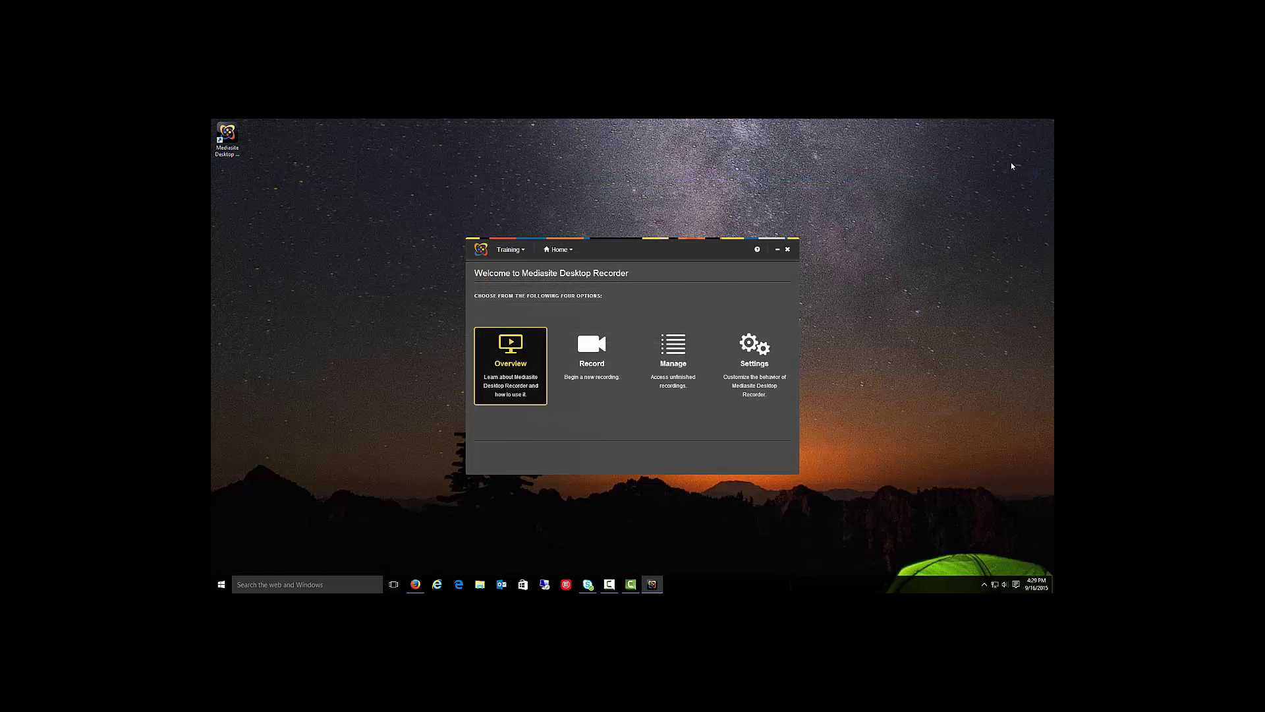
Open the recorder settings, turn "Upload files while recording" off and on again, and return to the home page.
{"action": "left_click", "coordinate": [757, 354]}
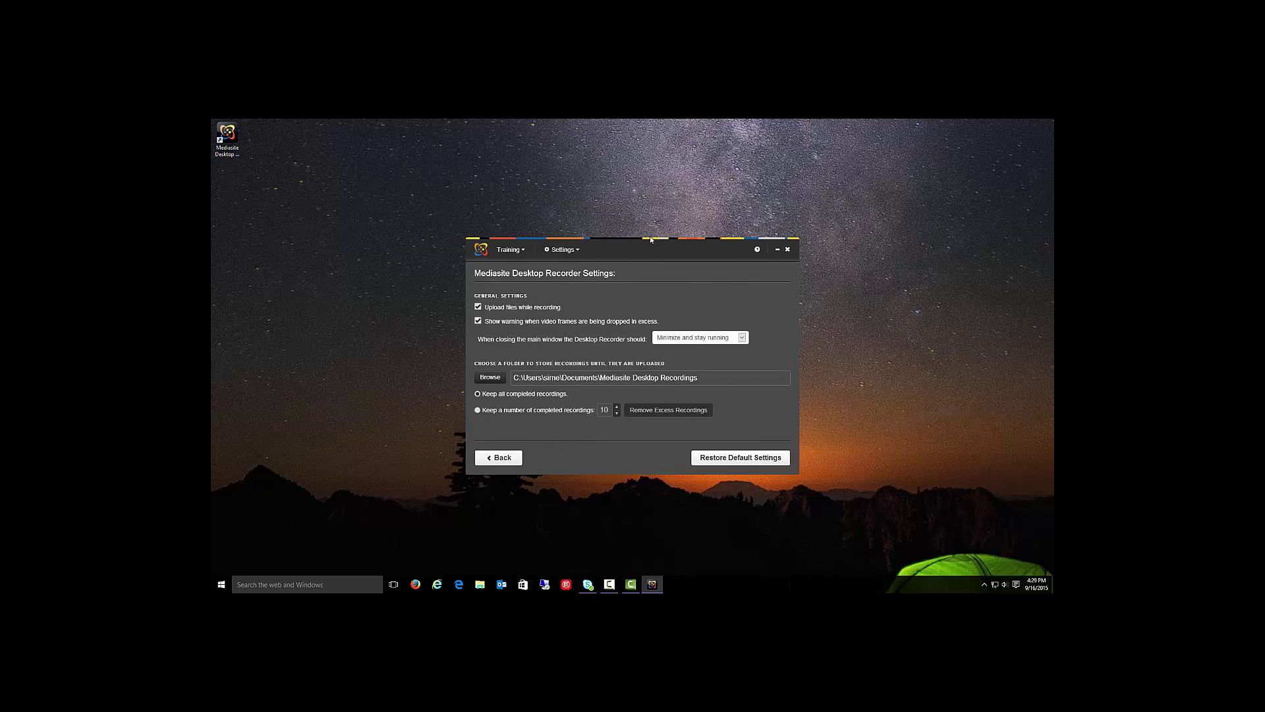
{"action": "left_click", "coordinate": [503, 312]}
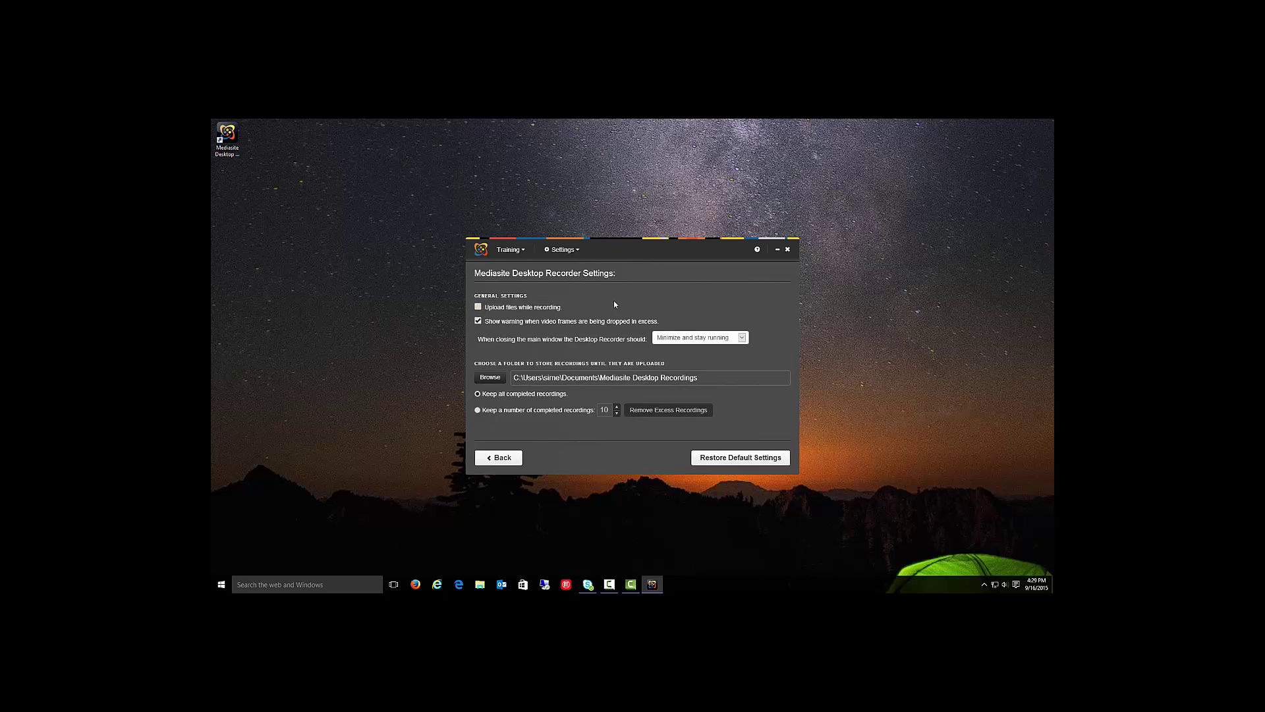
{"action": "left_click", "coordinate": [525, 309]}
{"action": "left_click", "coordinate": [510, 465]}
Open recording management, select the MyMediaSite-Test recording and view the actions available for selected recordings.
{"action": "left_click", "coordinate": [679, 380]}
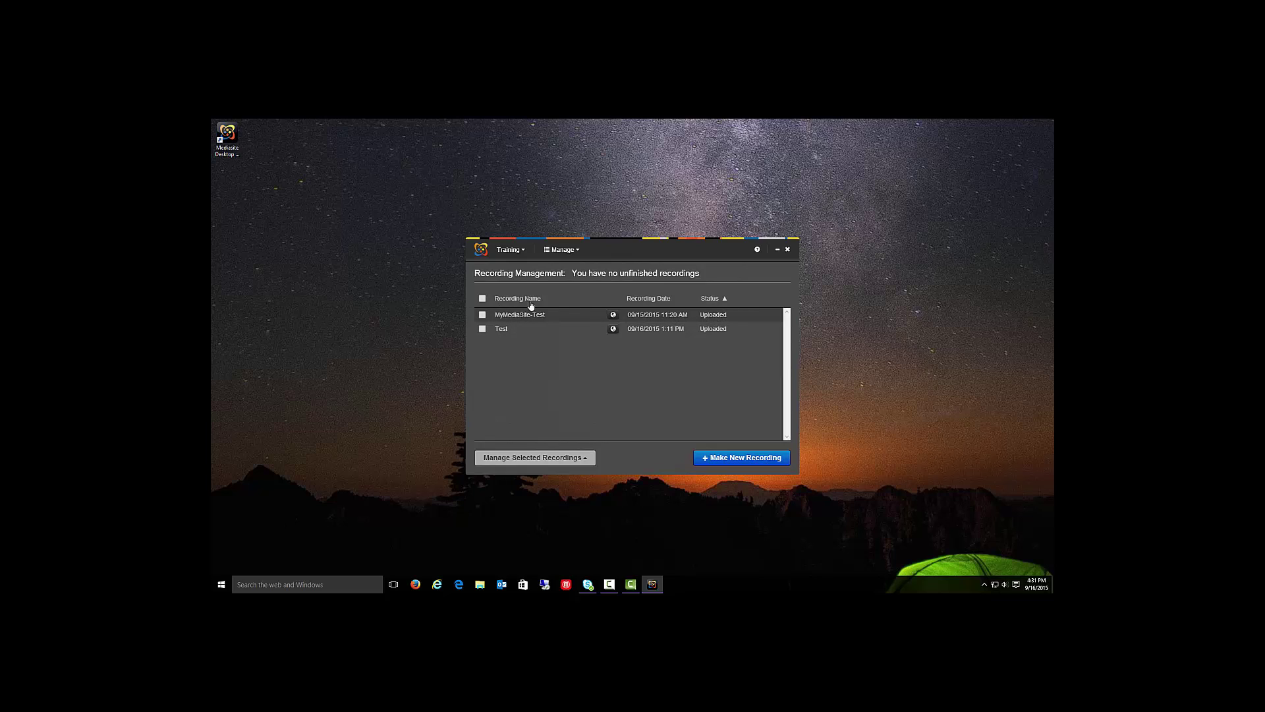
{"action": "left_click", "coordinate": [515, 321]}
{"action": "left_click", "coordinate": [482, 315]}
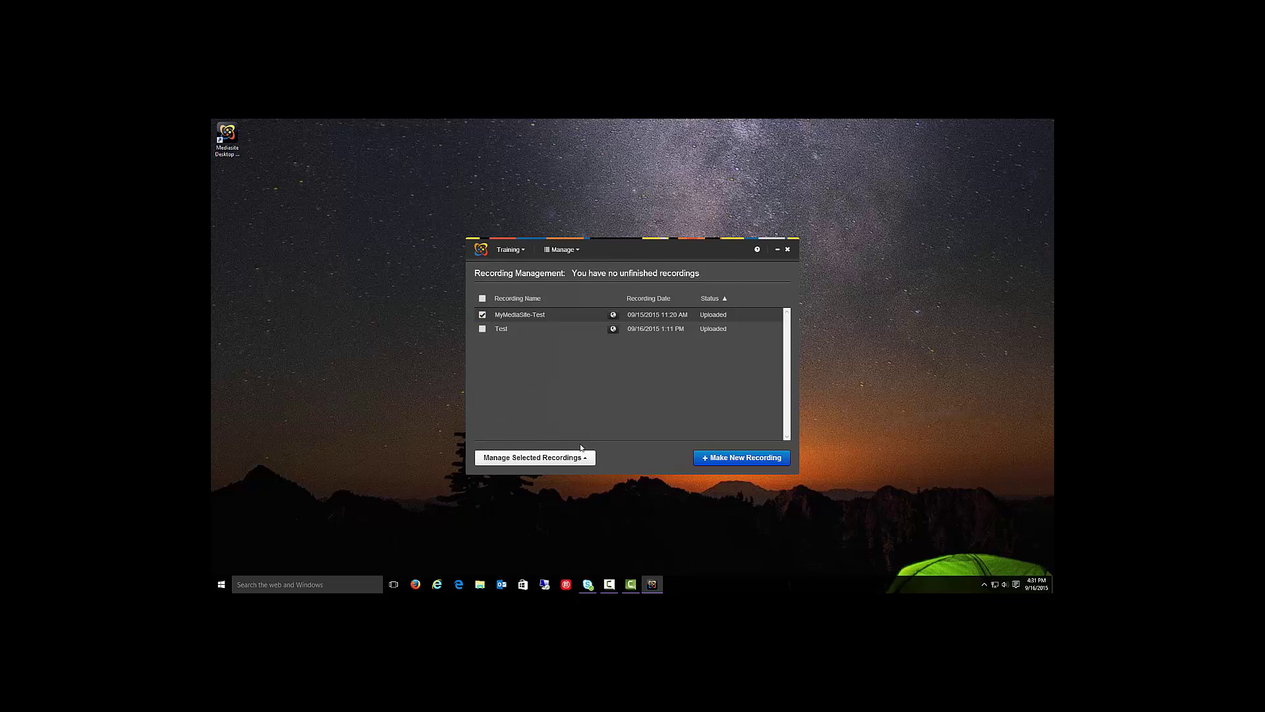
{"action": "left_click", "coordinate": [582, 457]}
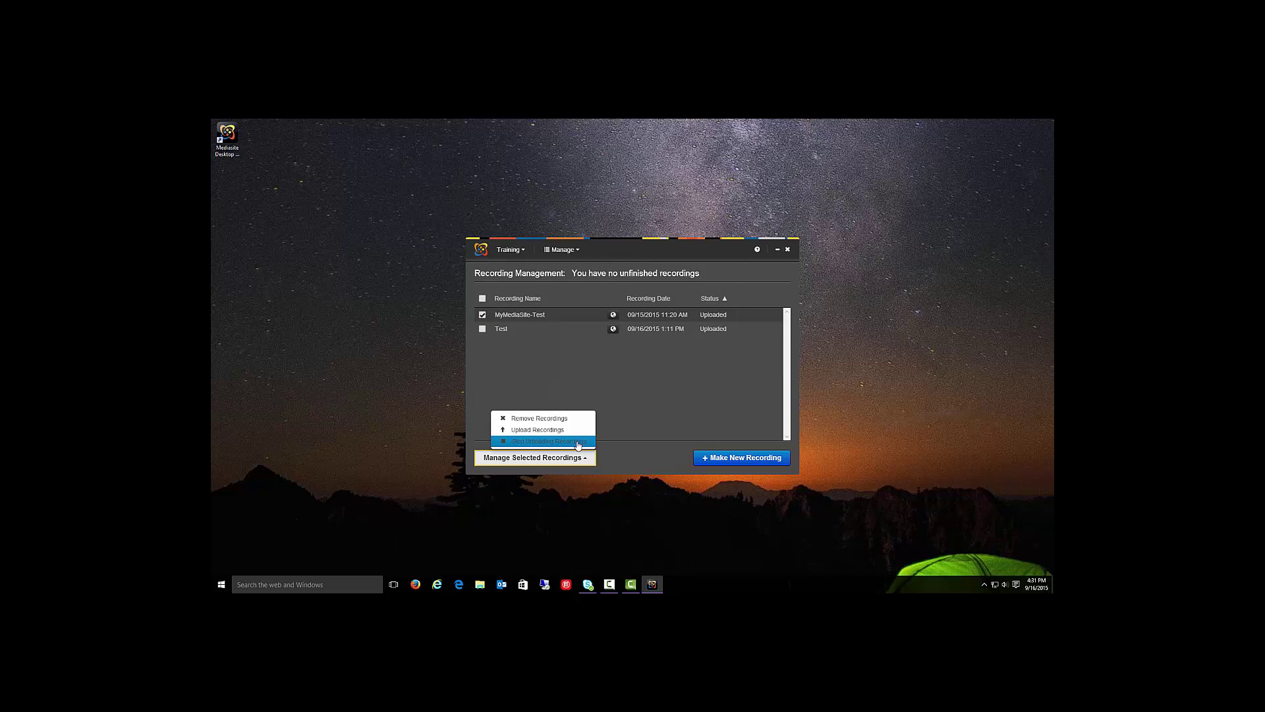
{"action": "left_click", "coordinate": [623, 460]}
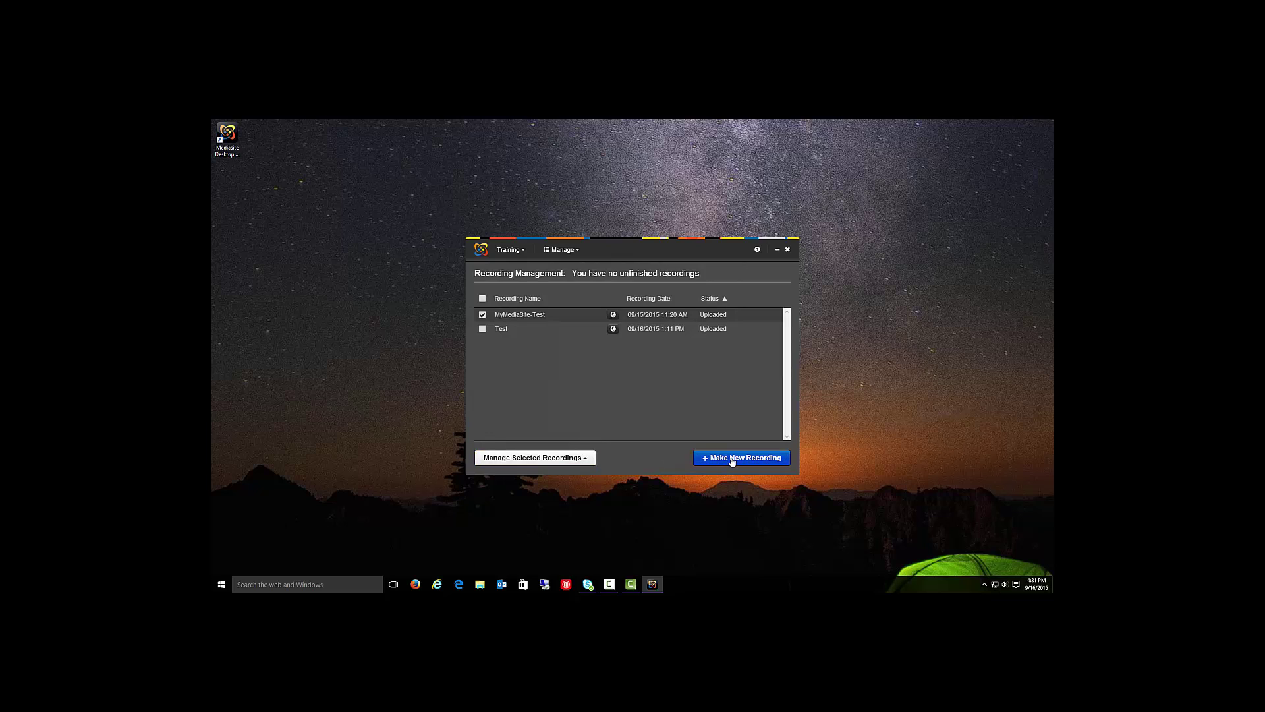
Return to the home page, begin a new recording and name the presentation "Test-MyMediasite".
{"action": "left_click", "coordinate": [577, 256]}
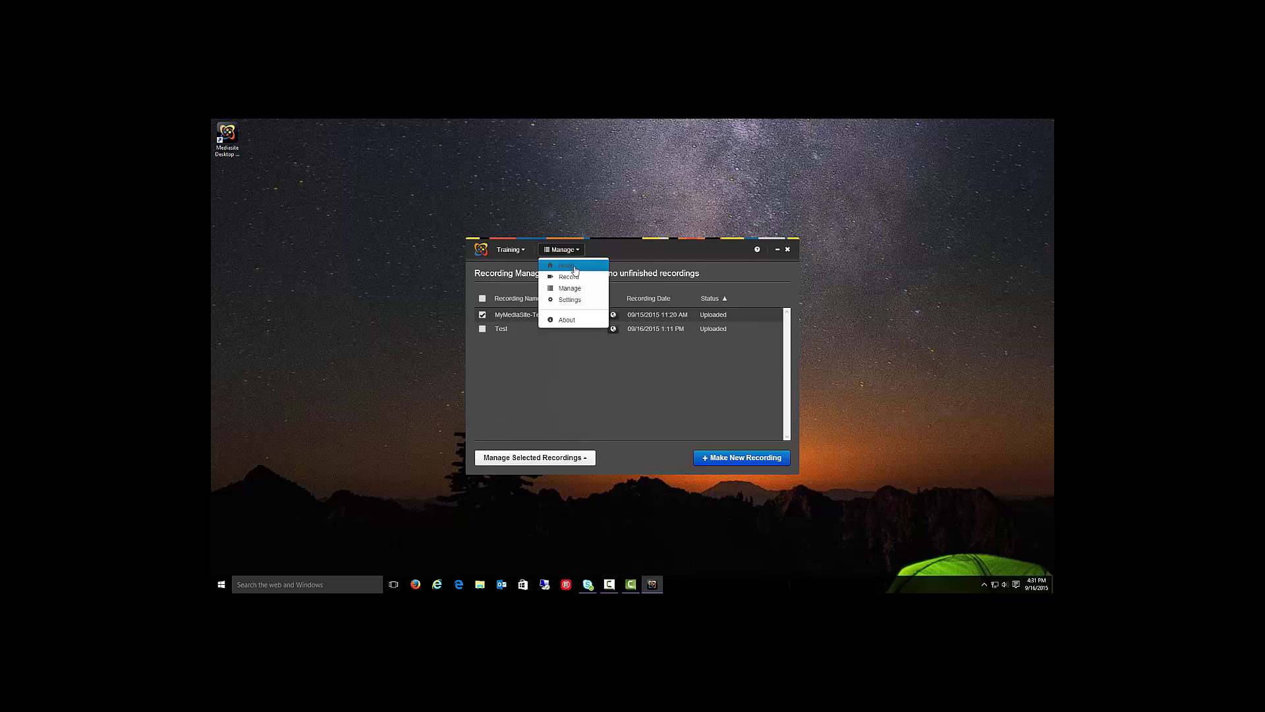
{"action": "left_click", "coordinate": [573, 266]}
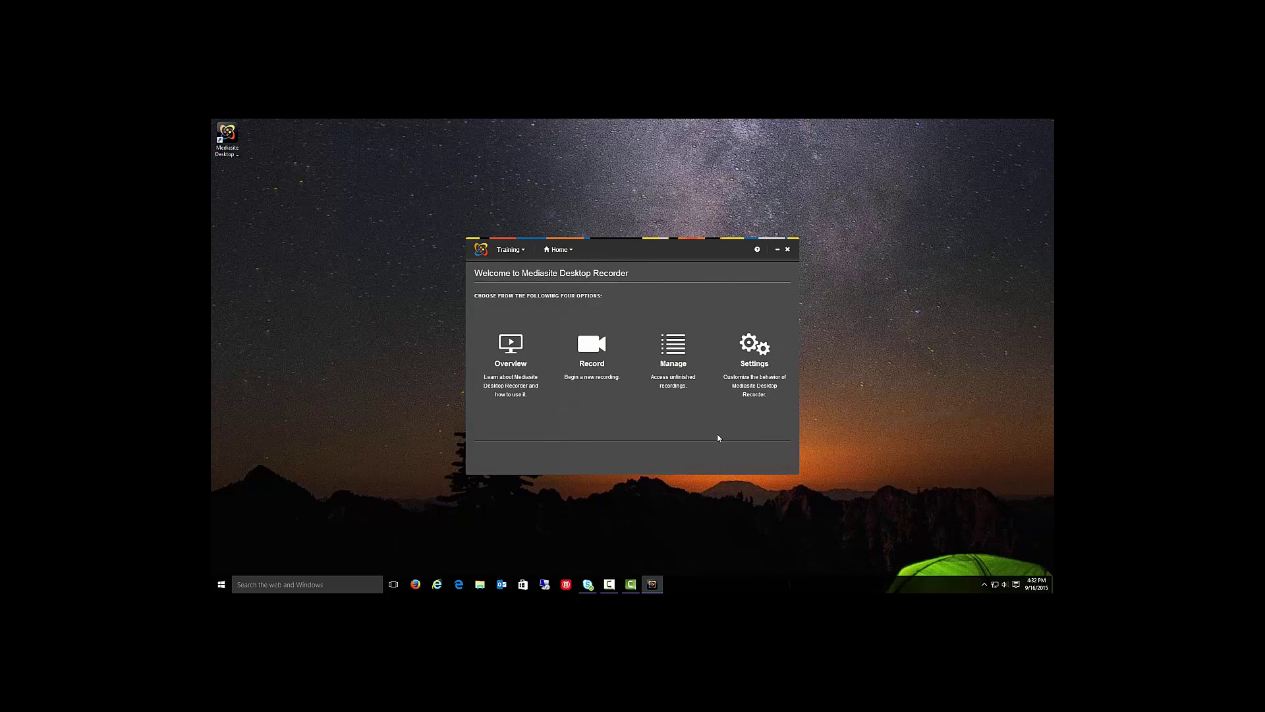
{"action": "left_click", "coordinate": [594, 362]}
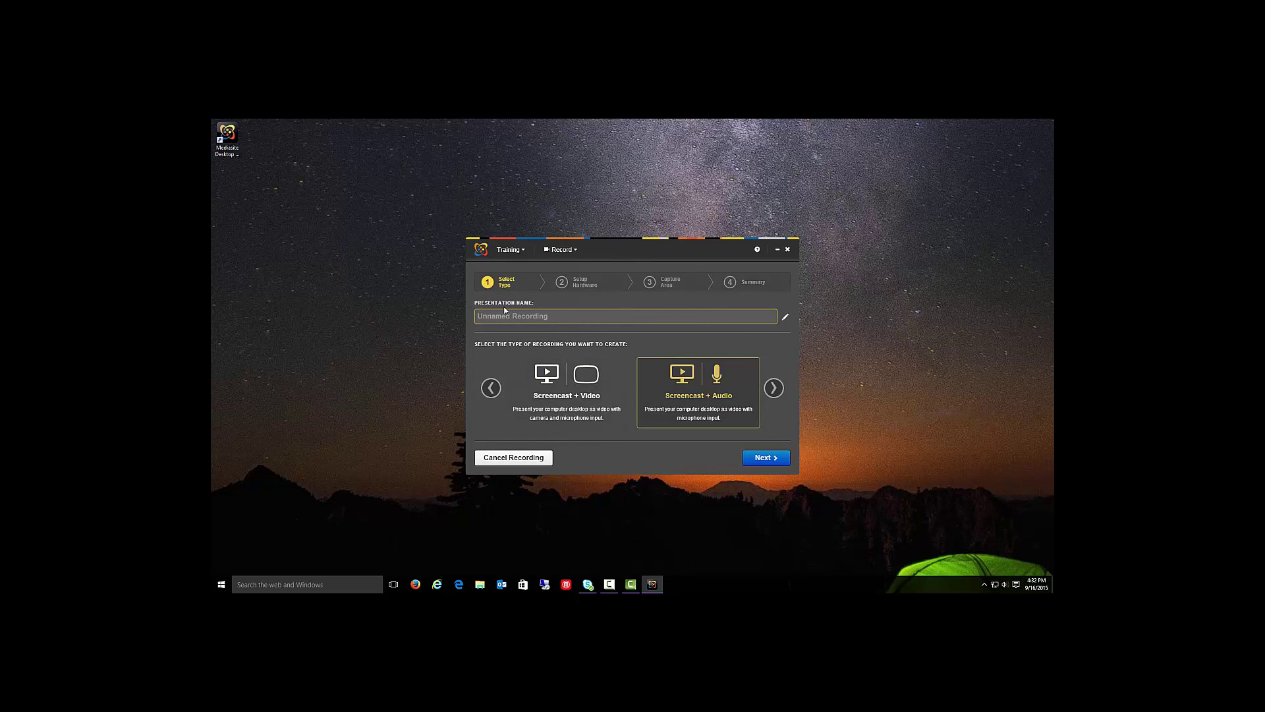
{"action": "left_click", "coordinate": [774, 389]}
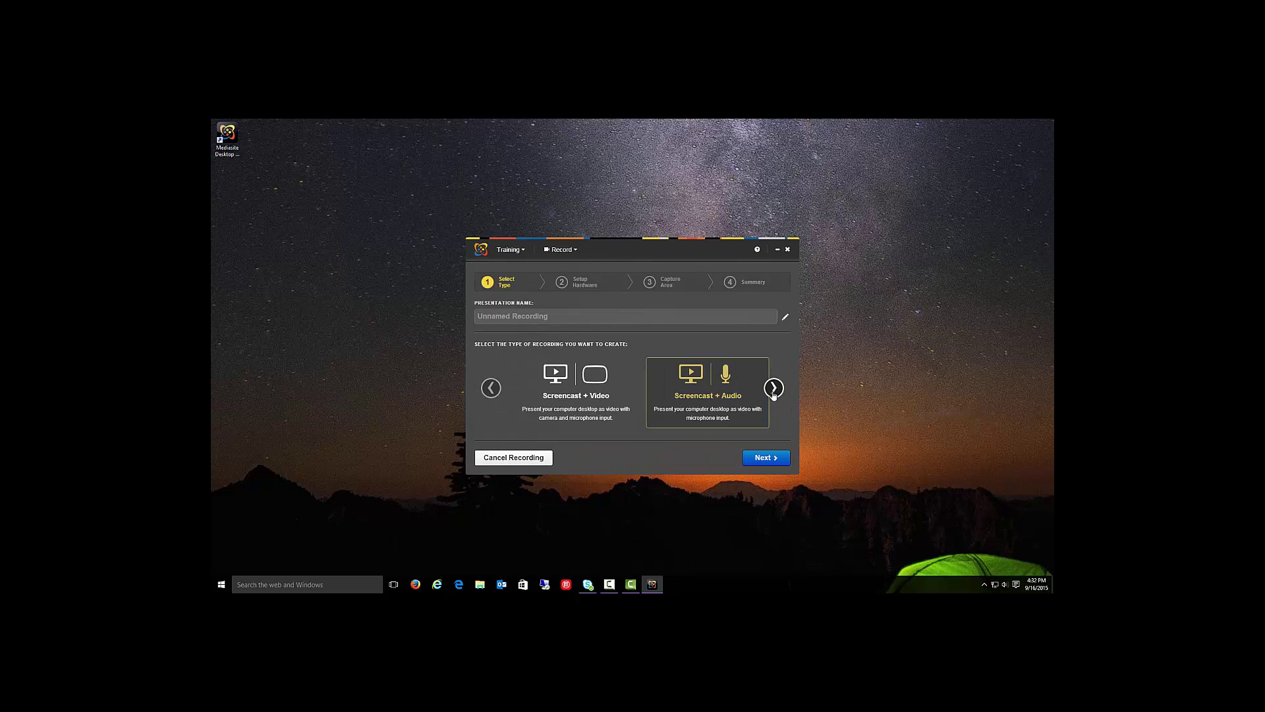
{"action": "left_click", "coordinate": [562, 318]}
{"action": "type", "text": "Test"}
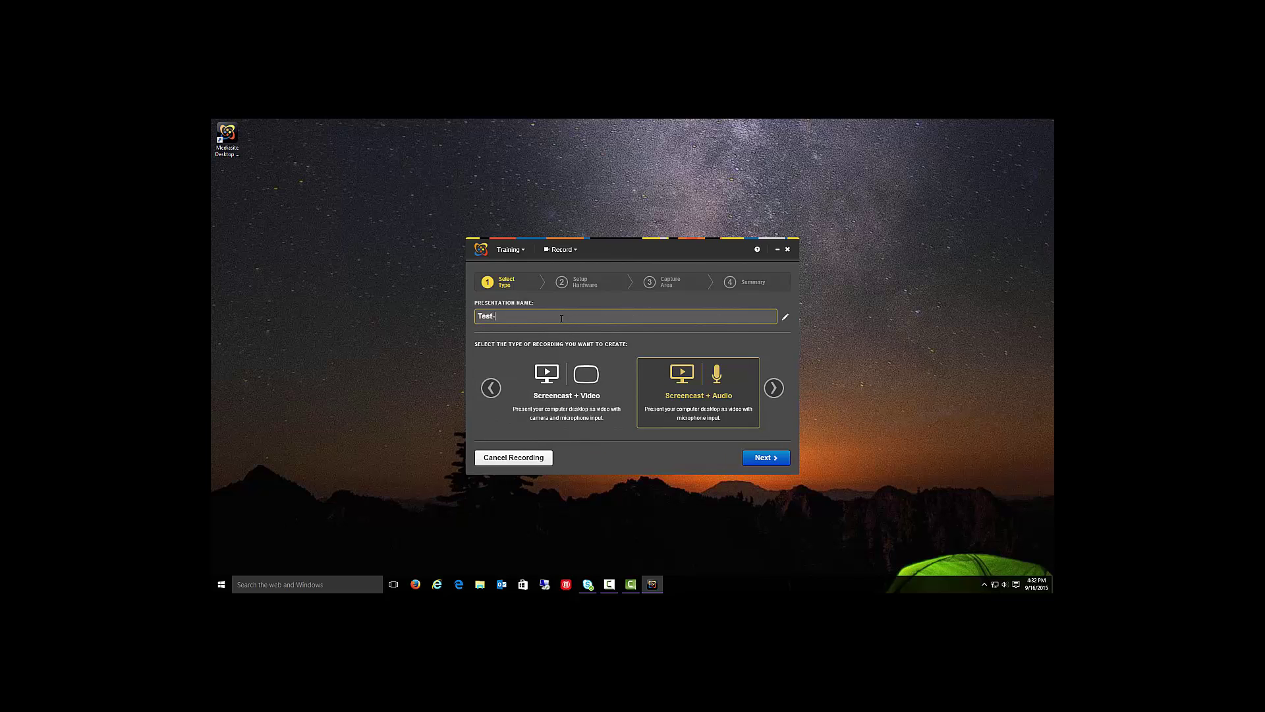
{"action": "type", "text": "-MyMediasite"}
Examine the available recording types, comparing Screencast and Slideshow, each with video or with audio.
{"action": "left_click", "coordinate": [577, 383]}
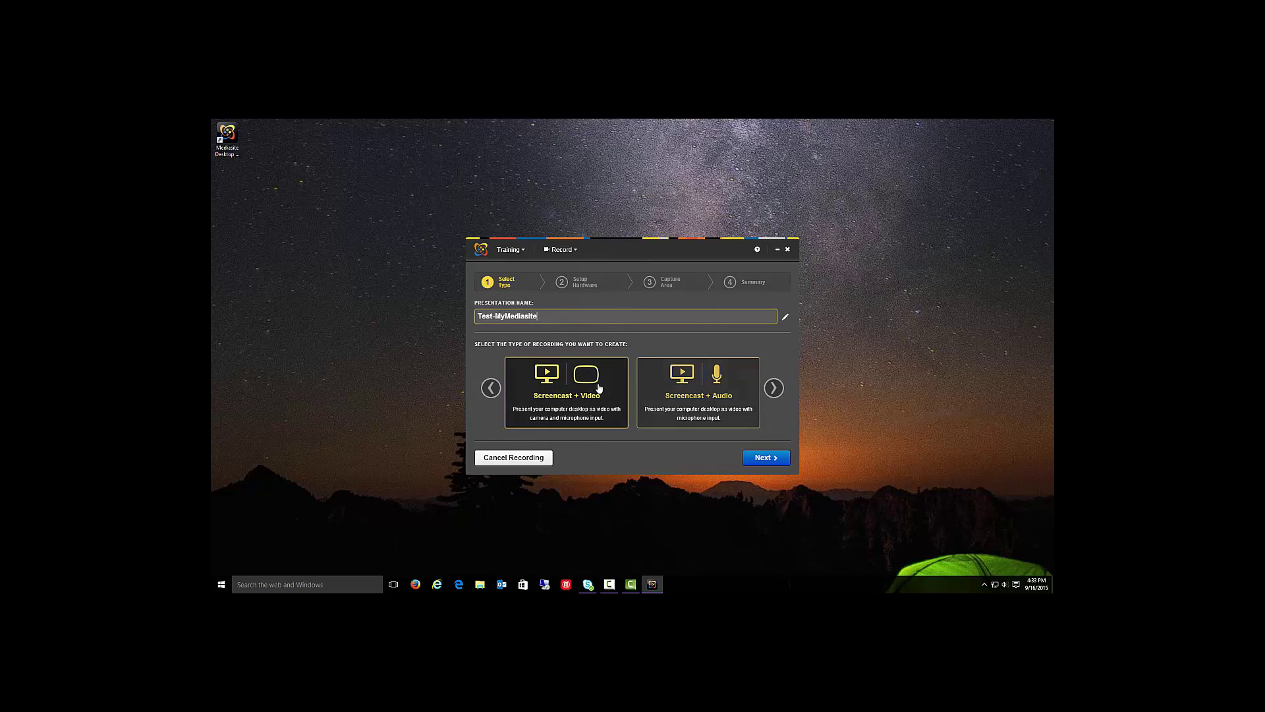
{"action": "left_click", "coordinate": [694, 396]}
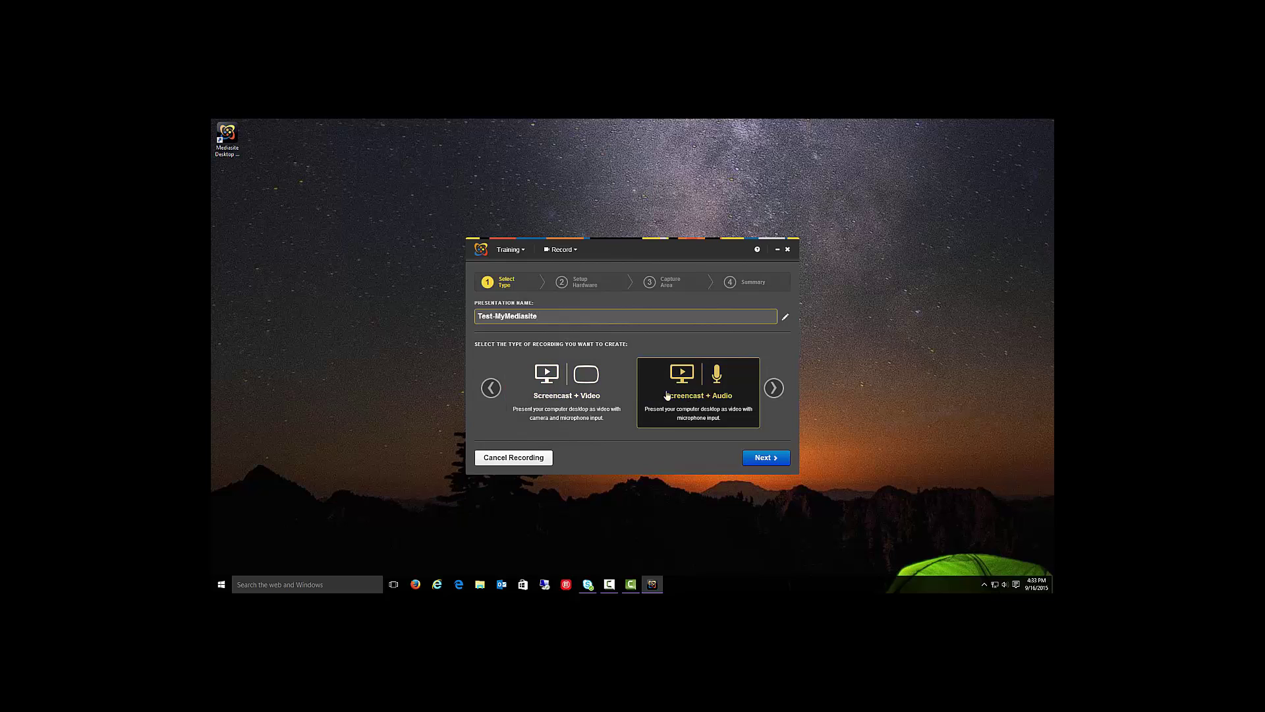
{"action": "left_click", "coordinate": [601, 396]}
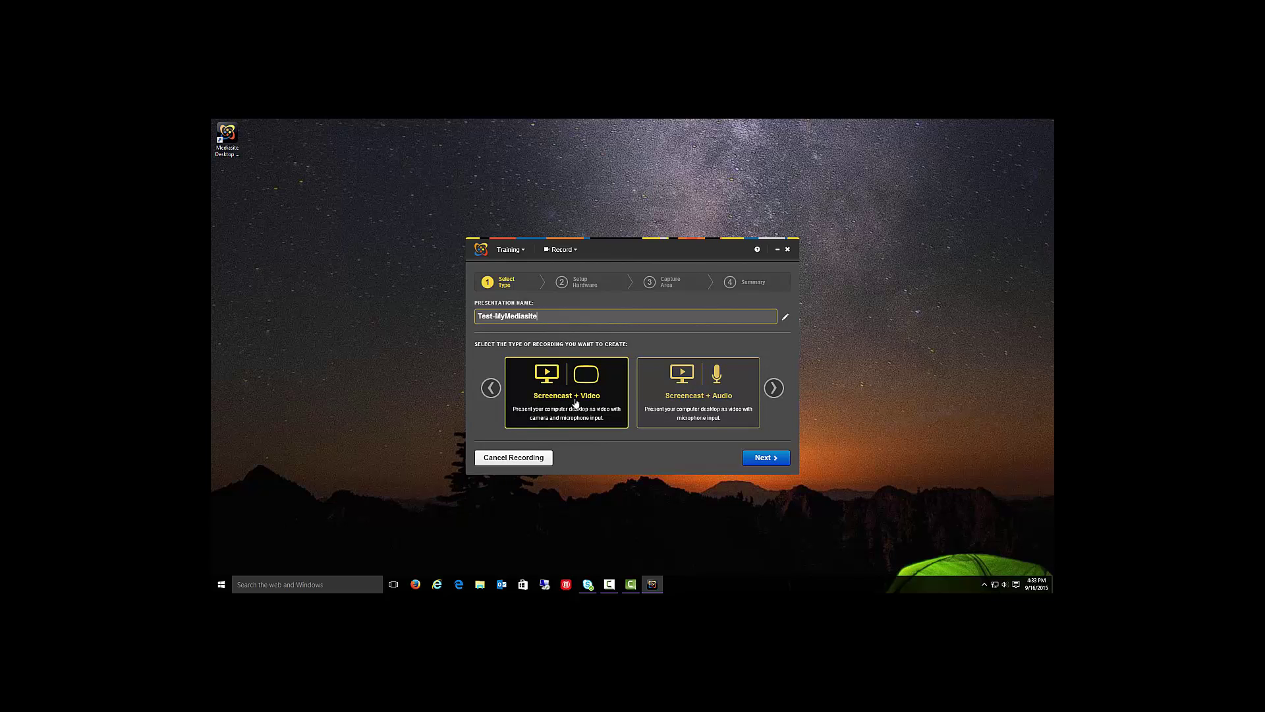
{"action": "left_click", "coordinate": [695, 395]}
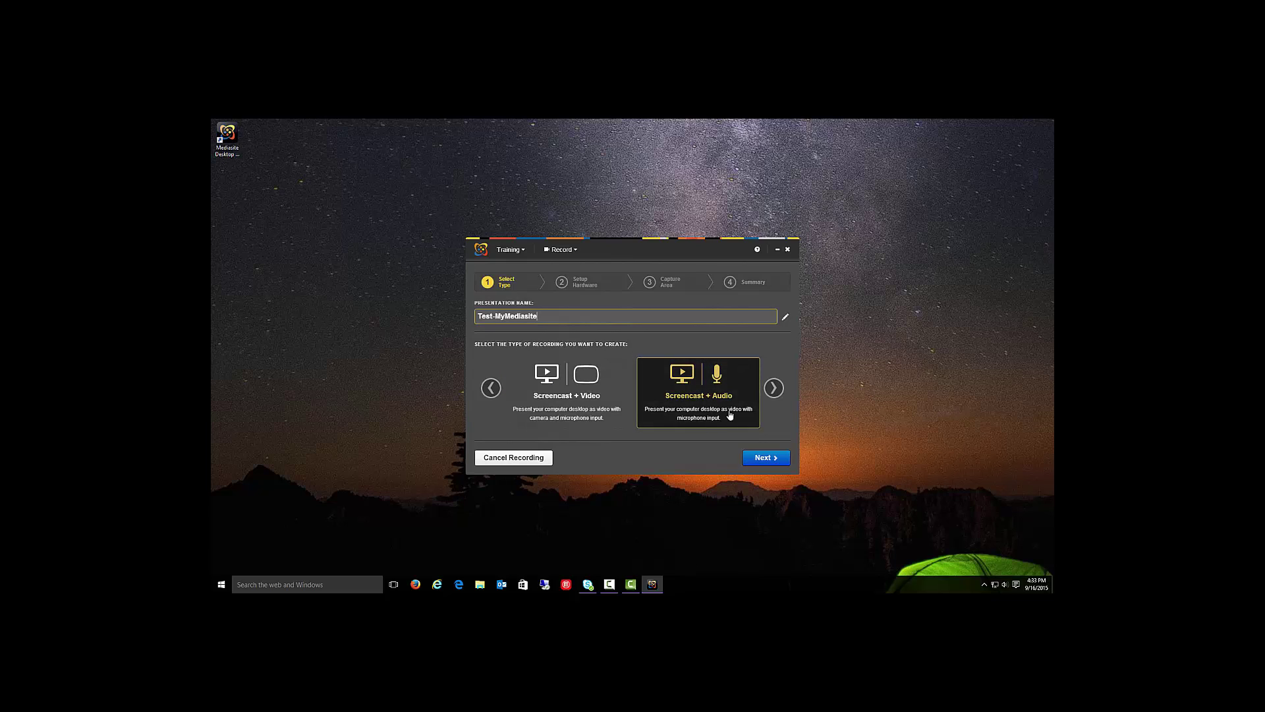
{"action": "left_click", "coordinate": [774, 390]}
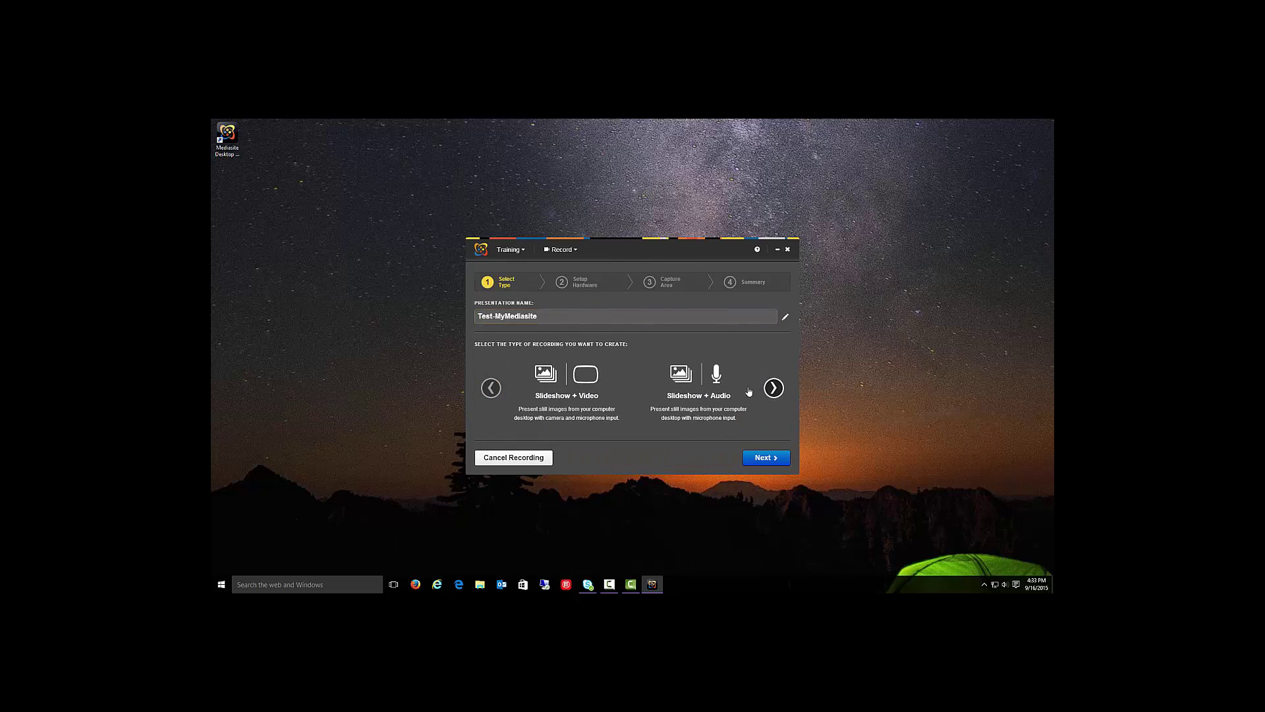
{"action": "left_click", "coordinate": [571, 405]}
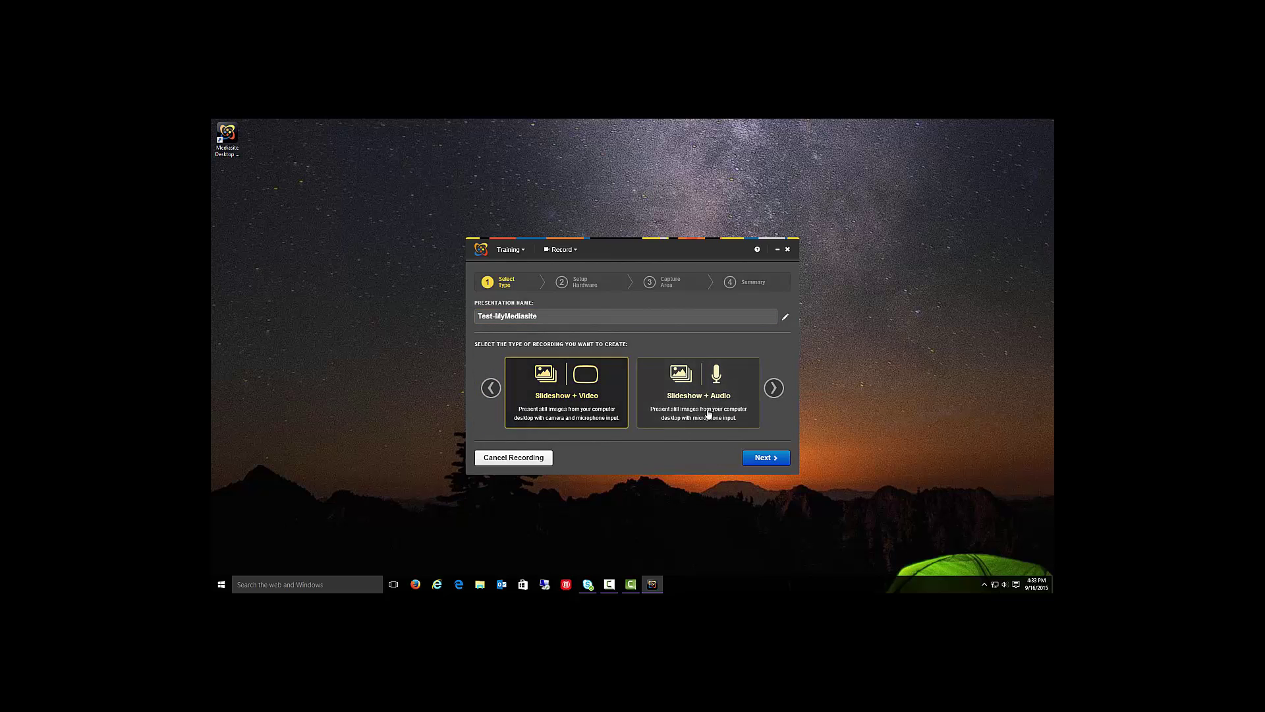
{"action": "left_click", "coordinate": [709, 413]}
{"action": "left_click", "coordinate": [562, 400]}
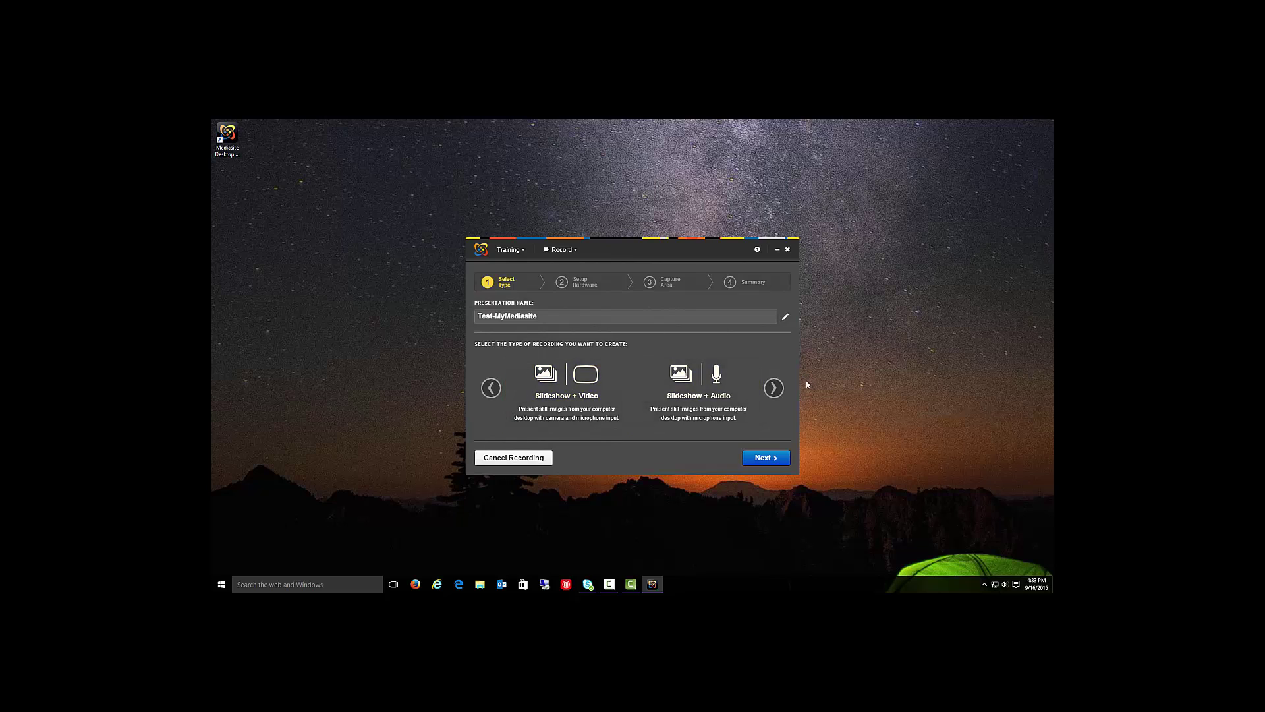
{"action": "left_click", "coordinate": [567, 389]}
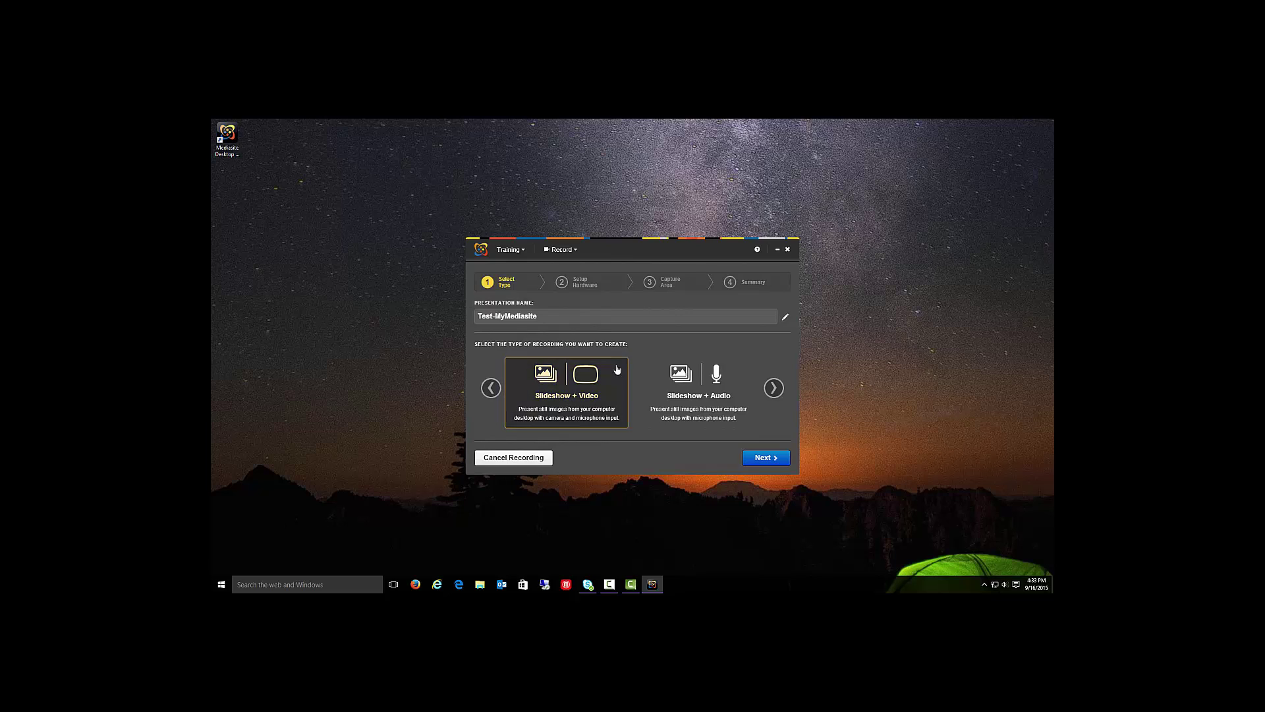
{"action": "left_click", "coordinate": [668, 376]}
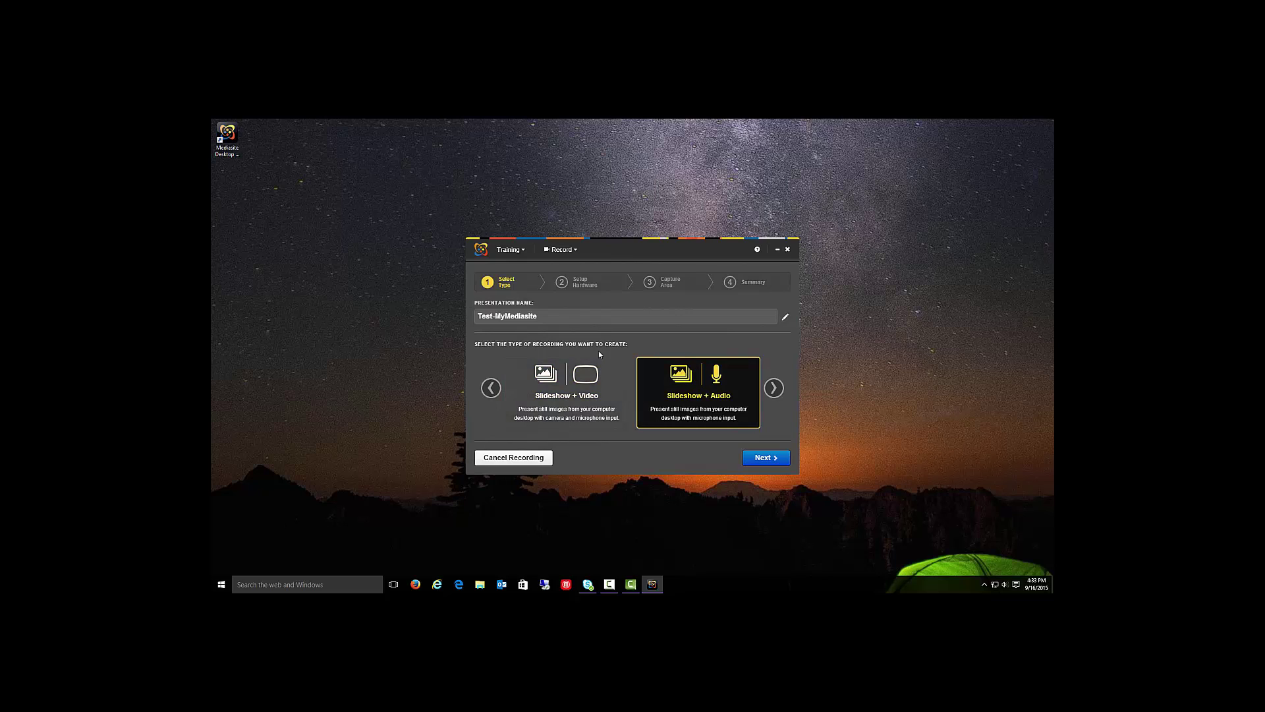
{"action": "left_click", "coordinate": [568, 390]}
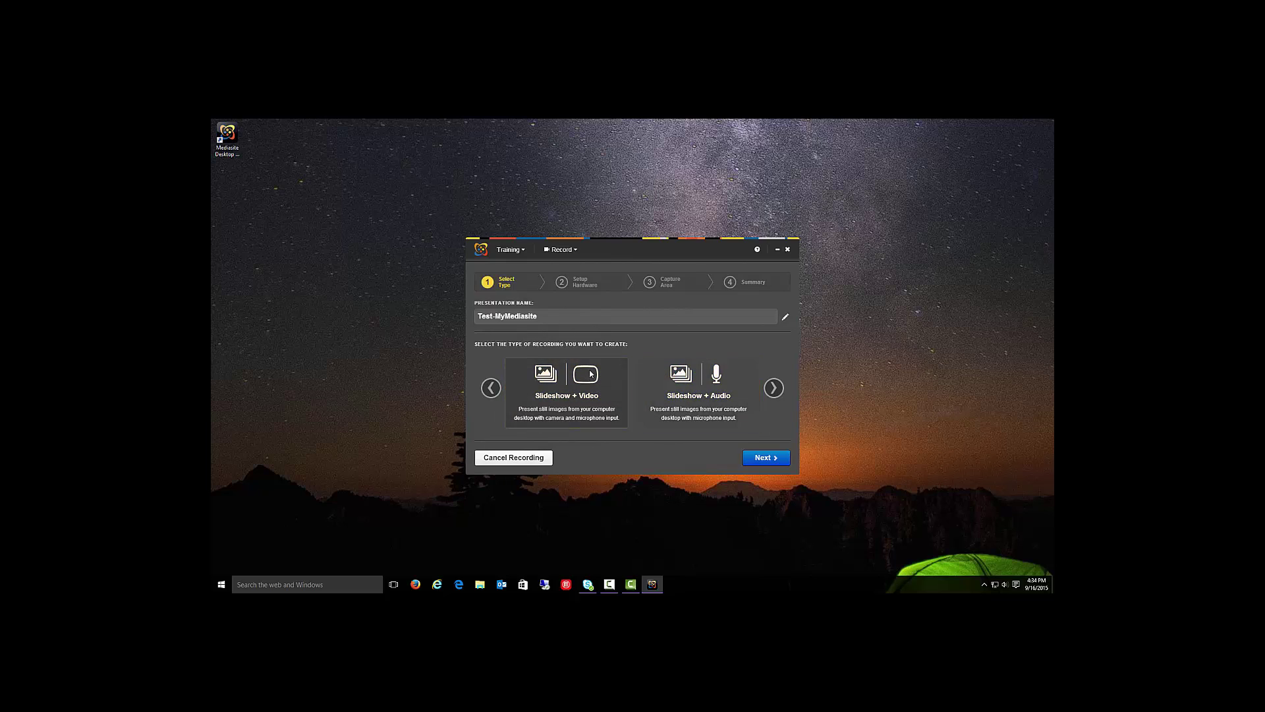
{"action": "left_click", "coordinate": [775, 389]}
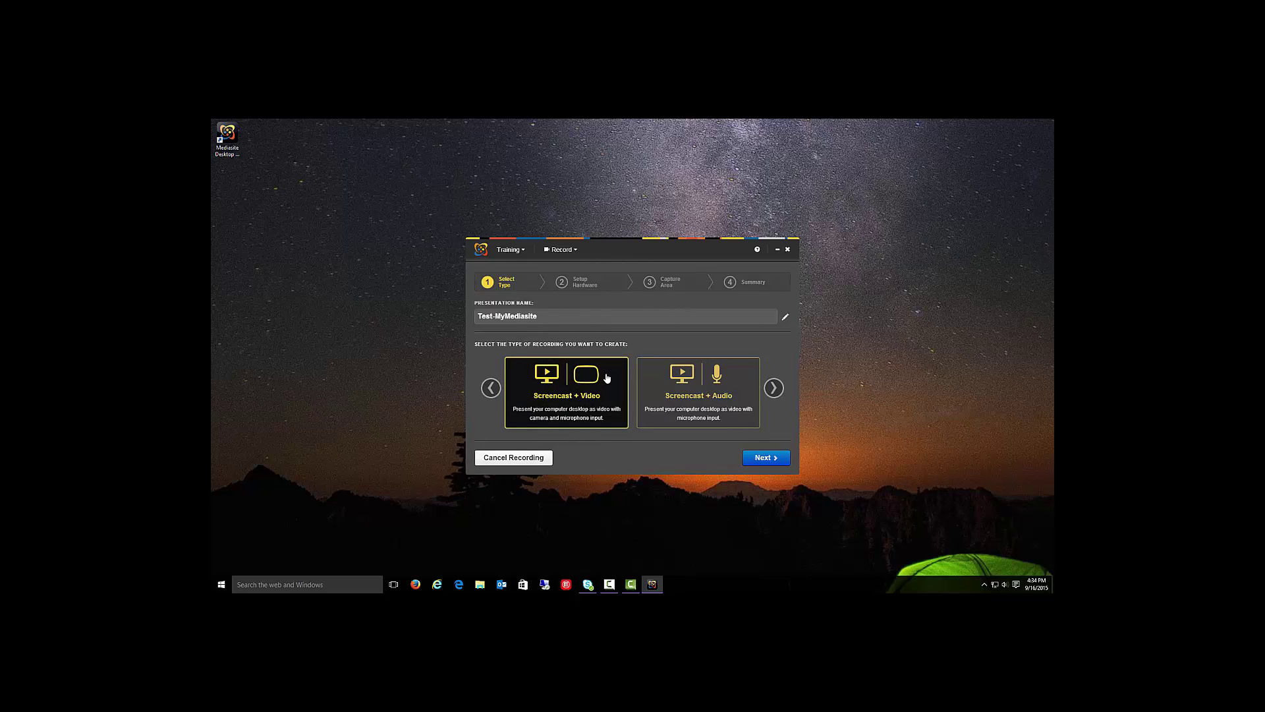
{"action": "left_click", "coordinate": [491, 388]}
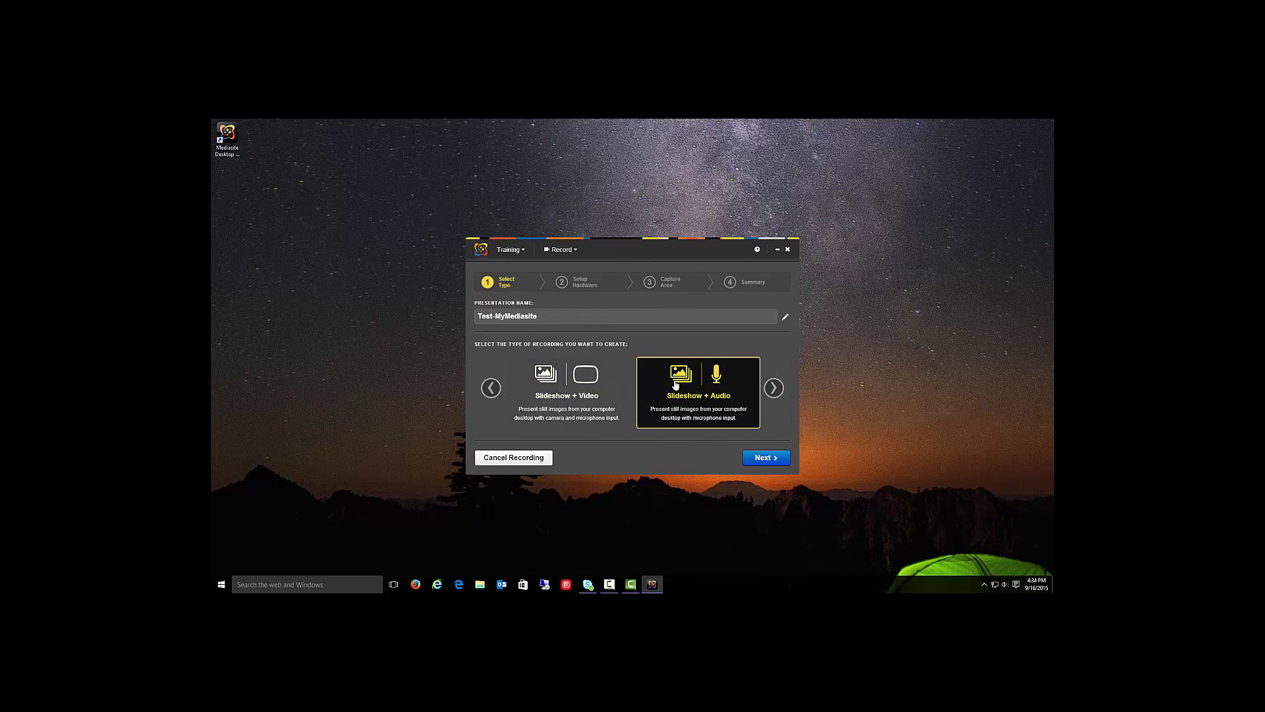
{"action": "left_click", "coordinate": [774, 388]}
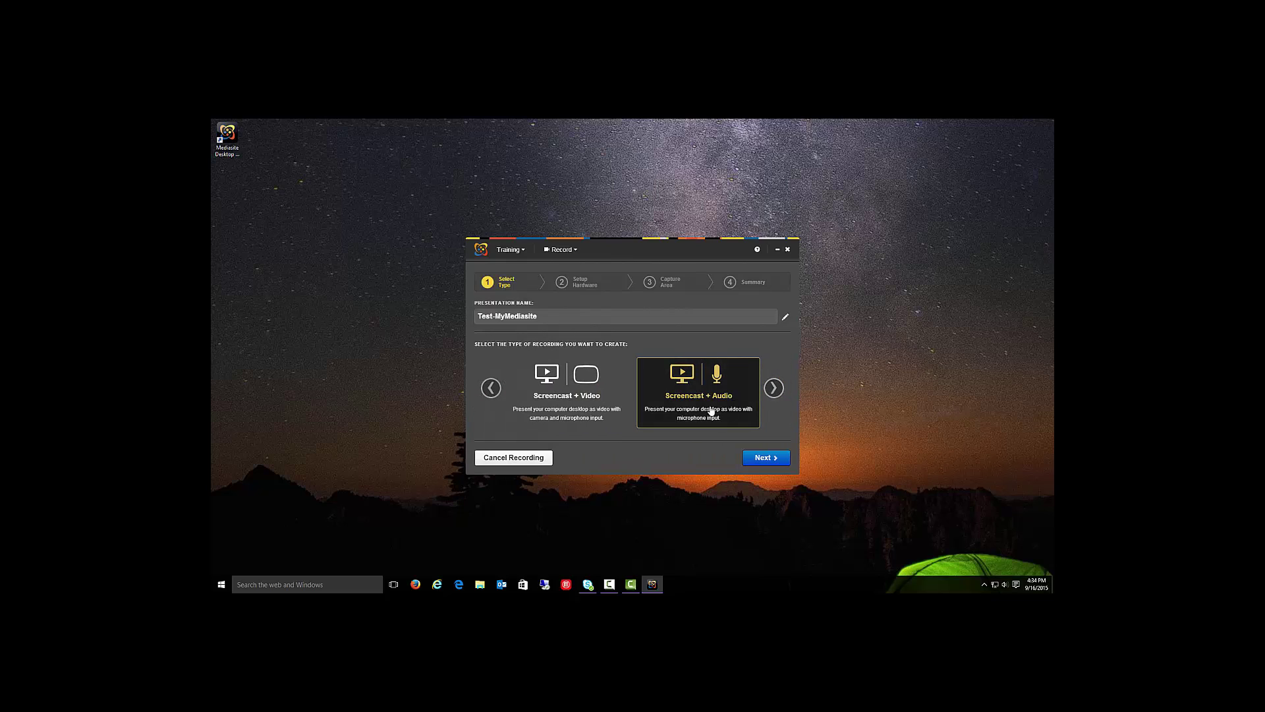
Choose the Screencast + Audio recording type, accept the microphone setup and view the desktop choices for the capture area.
{"action": "left_click", "coordinate": [698, 412]}
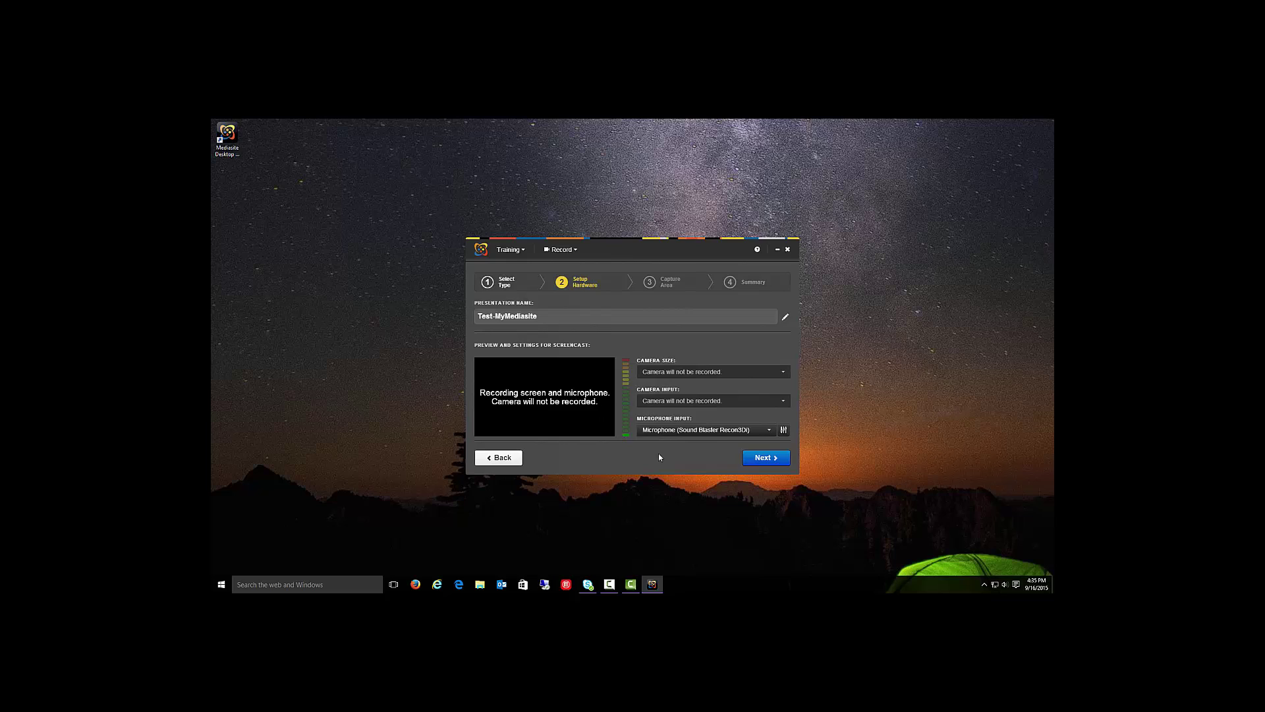
{"action": "left_click", "coordinate": [767, 464]}
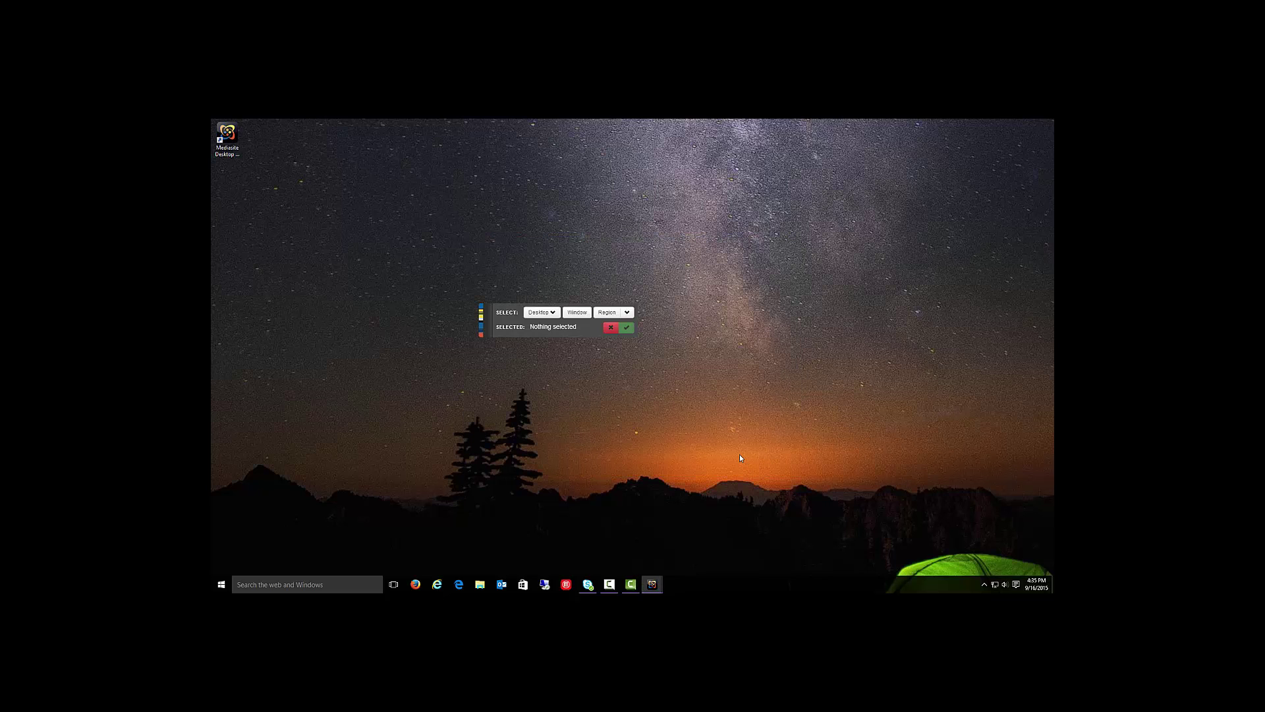
{"action": "left_click", "coordinate": [553, 312]}
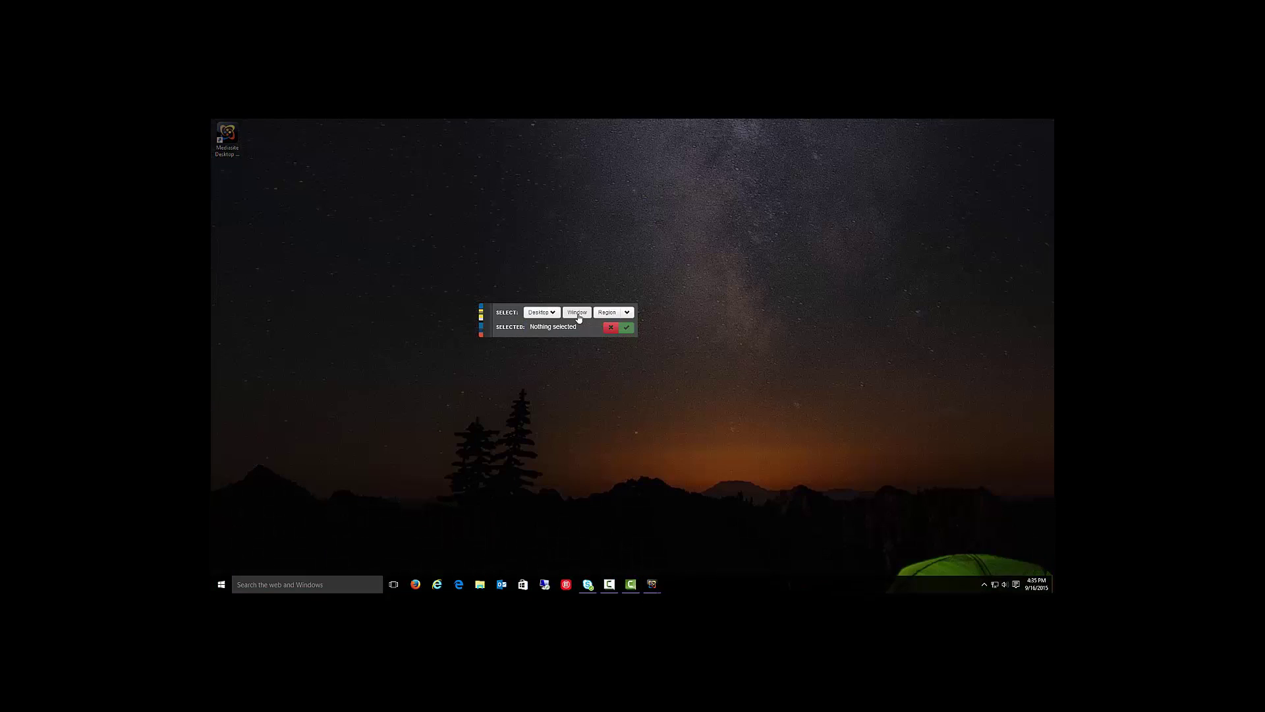
Open Internet Explorer, restore it to a smaller window and select its Google window as the capture area.
{"action": "left_click", "coordinate": [577, 315]}
{"action": "left_click", "coordinate": [436, 585]}
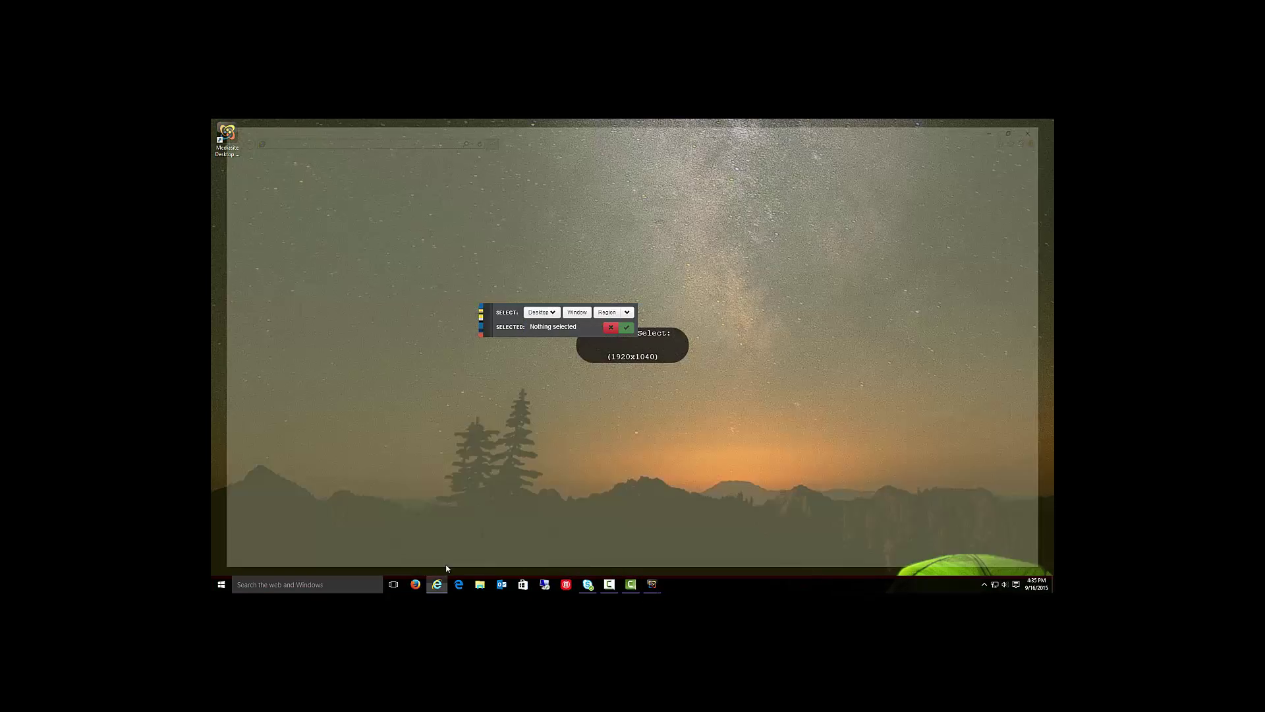
{"action": "left_click", "coordinate": [1013, 132]}
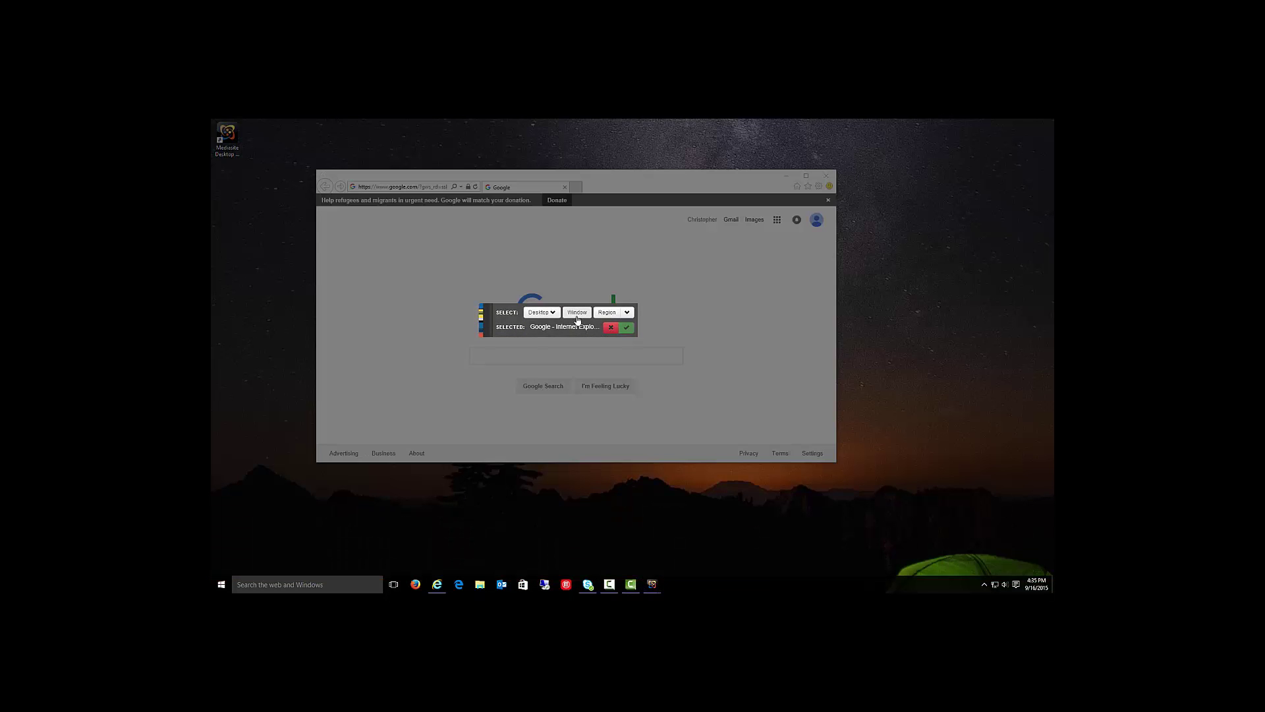
{"action": "left_click", "coordinate": [577, 319]}
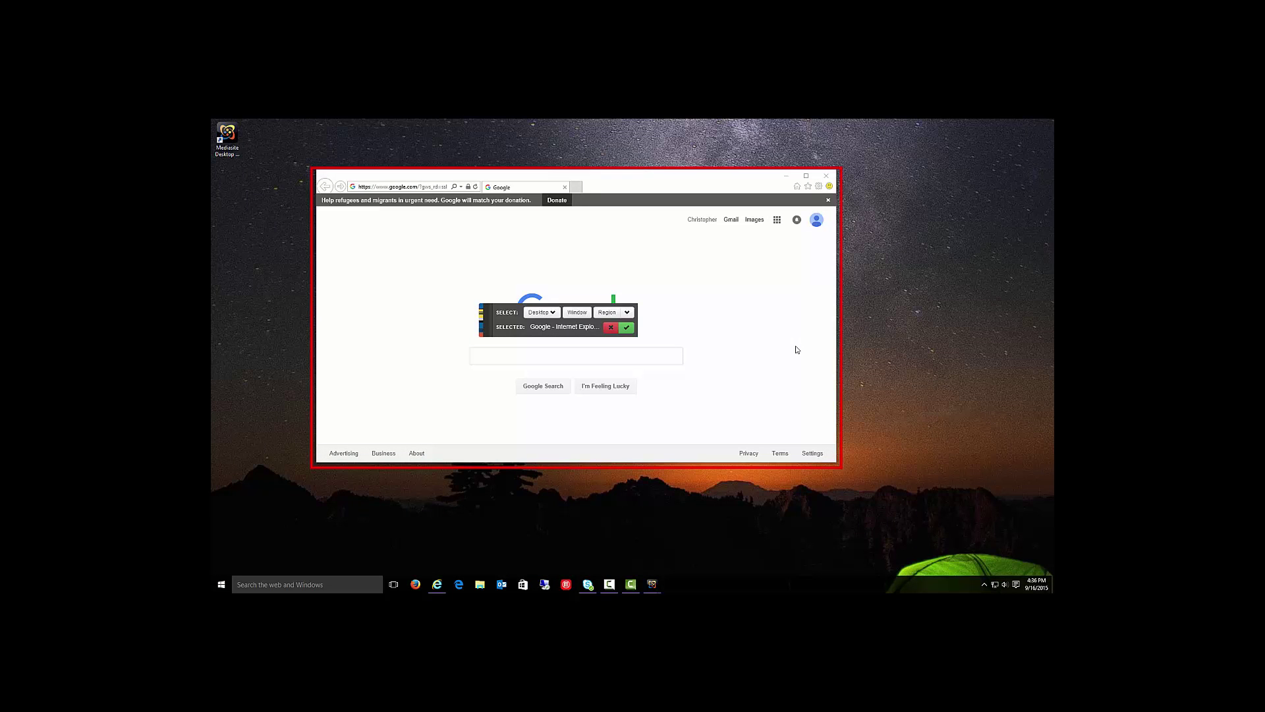
Draw a freeform capture region of about 698x324 over the right part of the browser window and the desktop beside it.
{"action": "left_click", "coordinate": [628, 313]}
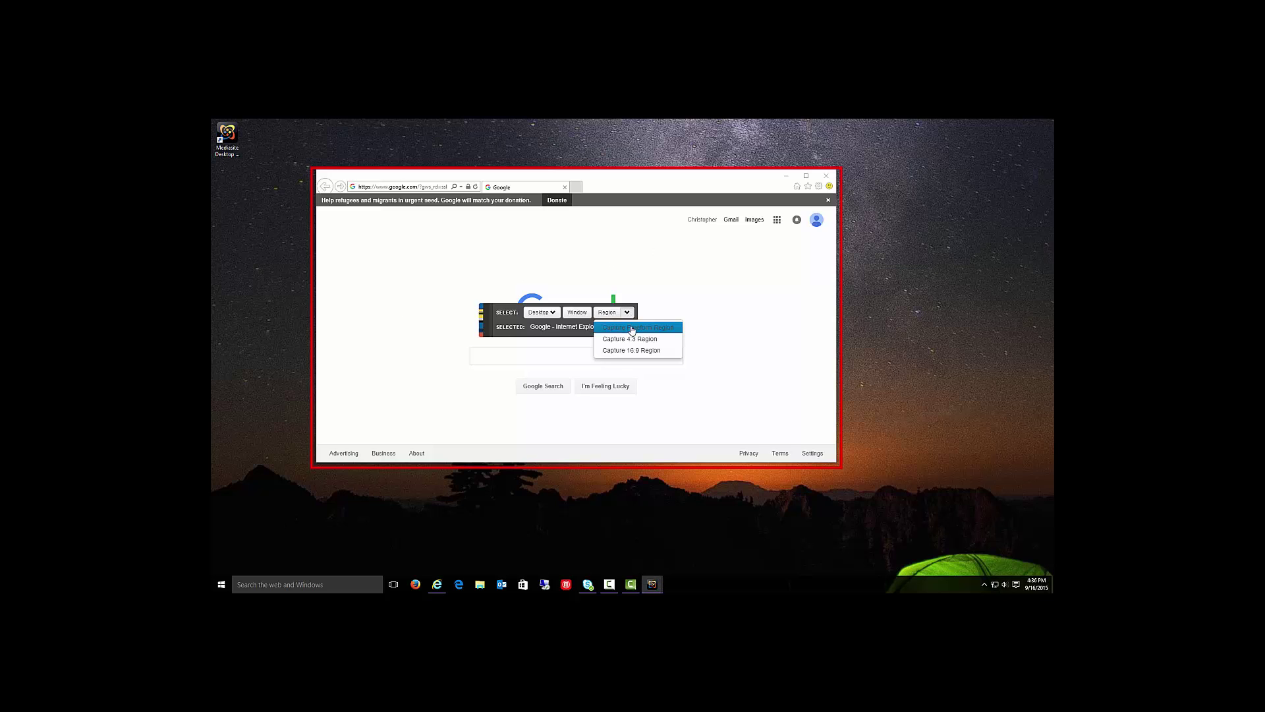
{"action": "left_click", "coordinate": [631, 329]}
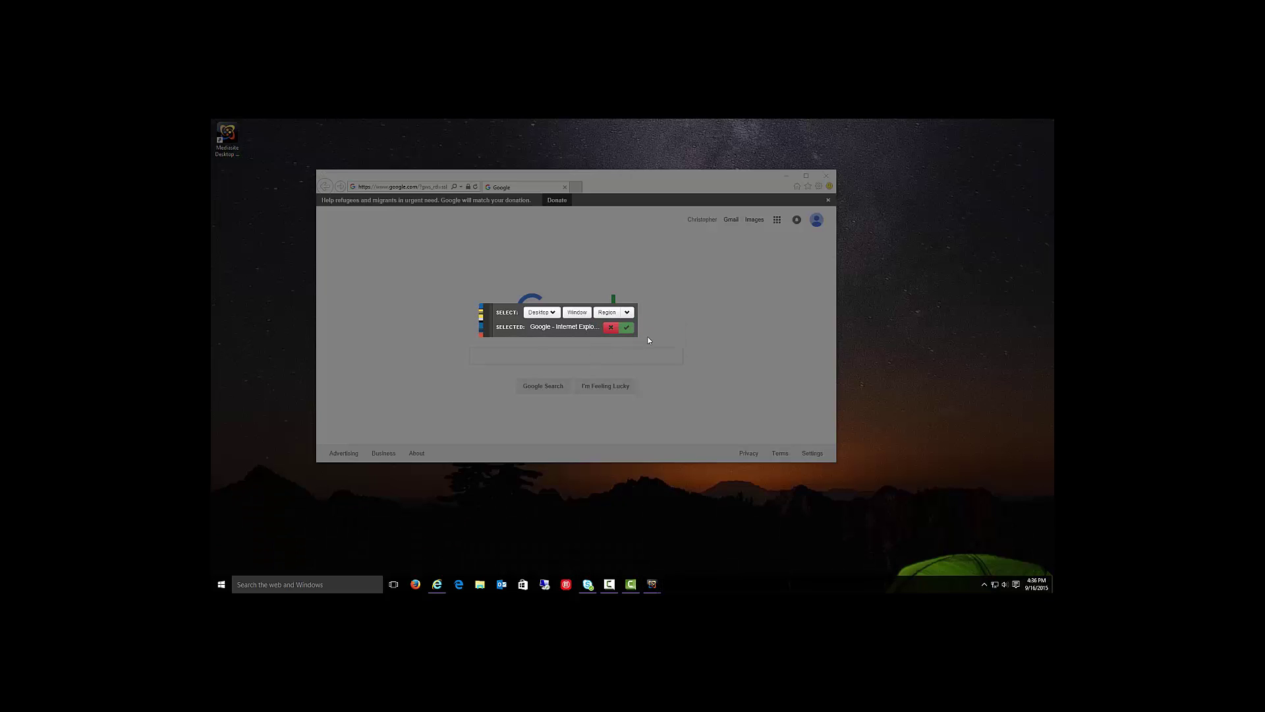
{"action": "left_click", "coordinate": [627, 312]}
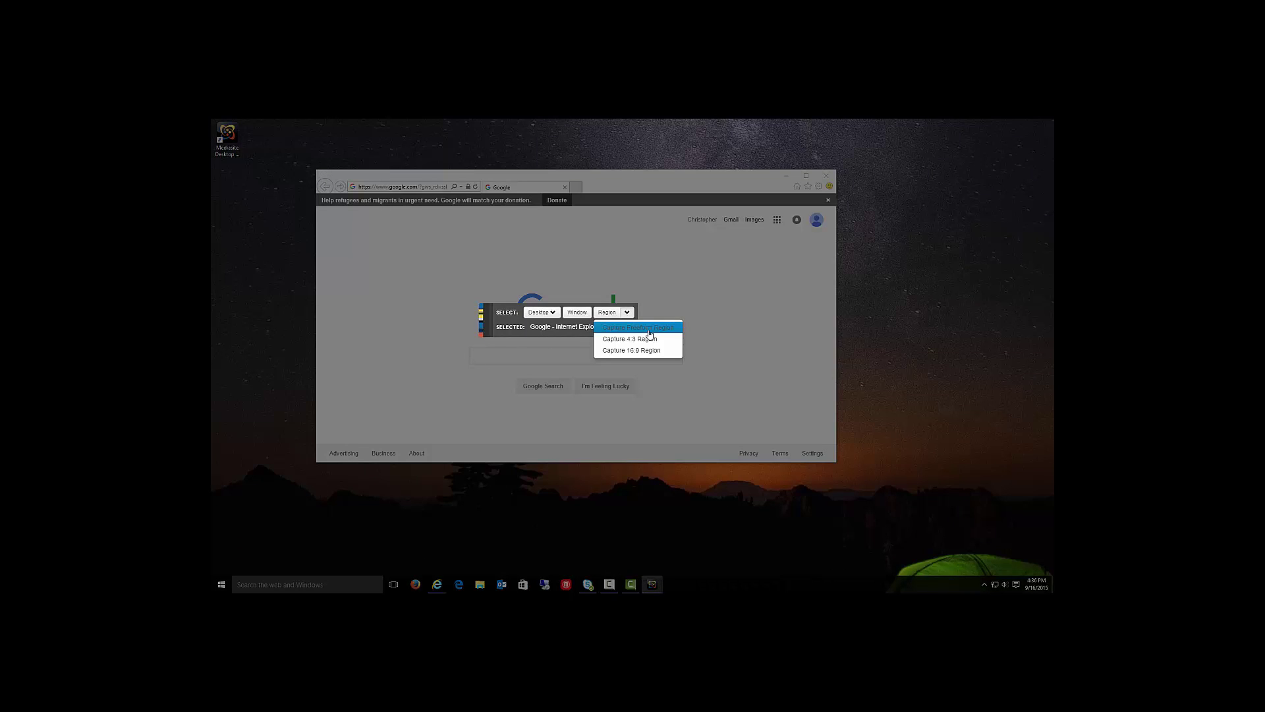
{"action": "left_click", "coordinate": [650, 334]}
{"action": "left_click_drag", "start_coordinate": [578, 226], "coordinate": [887, 369]}
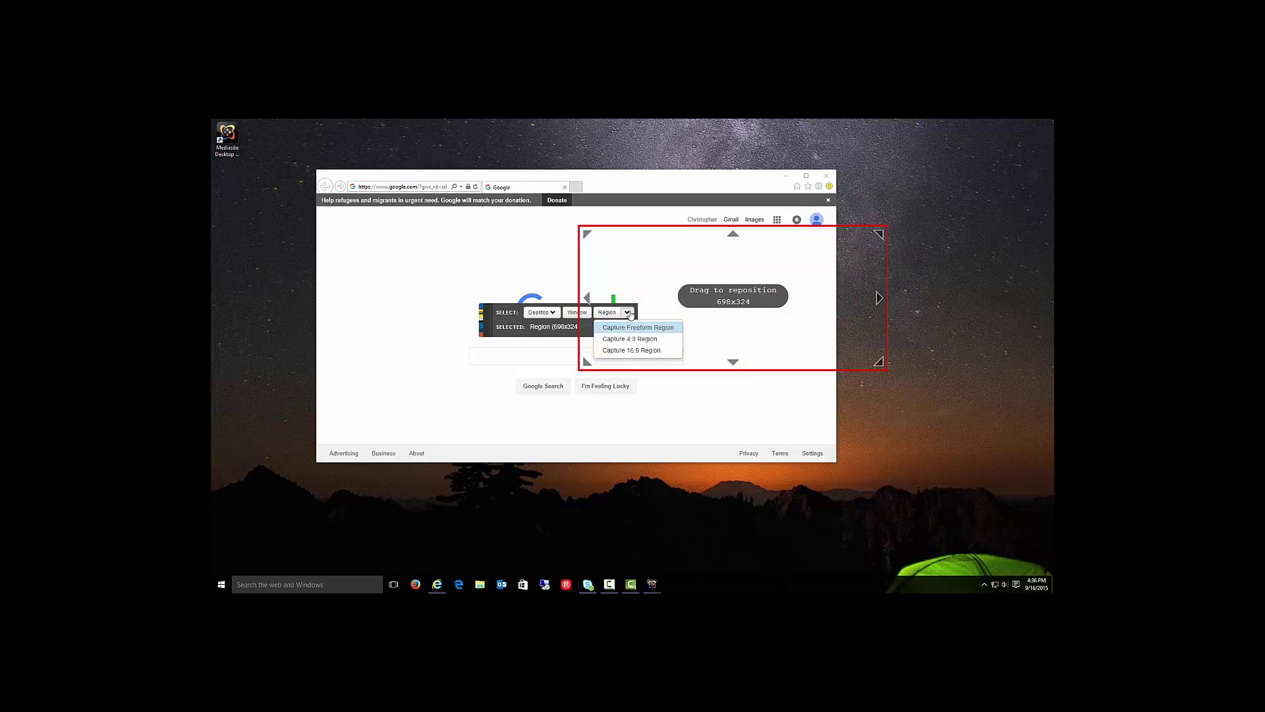
Draw a 4:3 capture region of about 280x210 over the top of the browser window.
{"action": "left_click", "coordinate": [629, 313]}
{"action": "left_click", "coordinate": [628, 313]}
{"action": "left_click", "coordinate": [638, 328]}
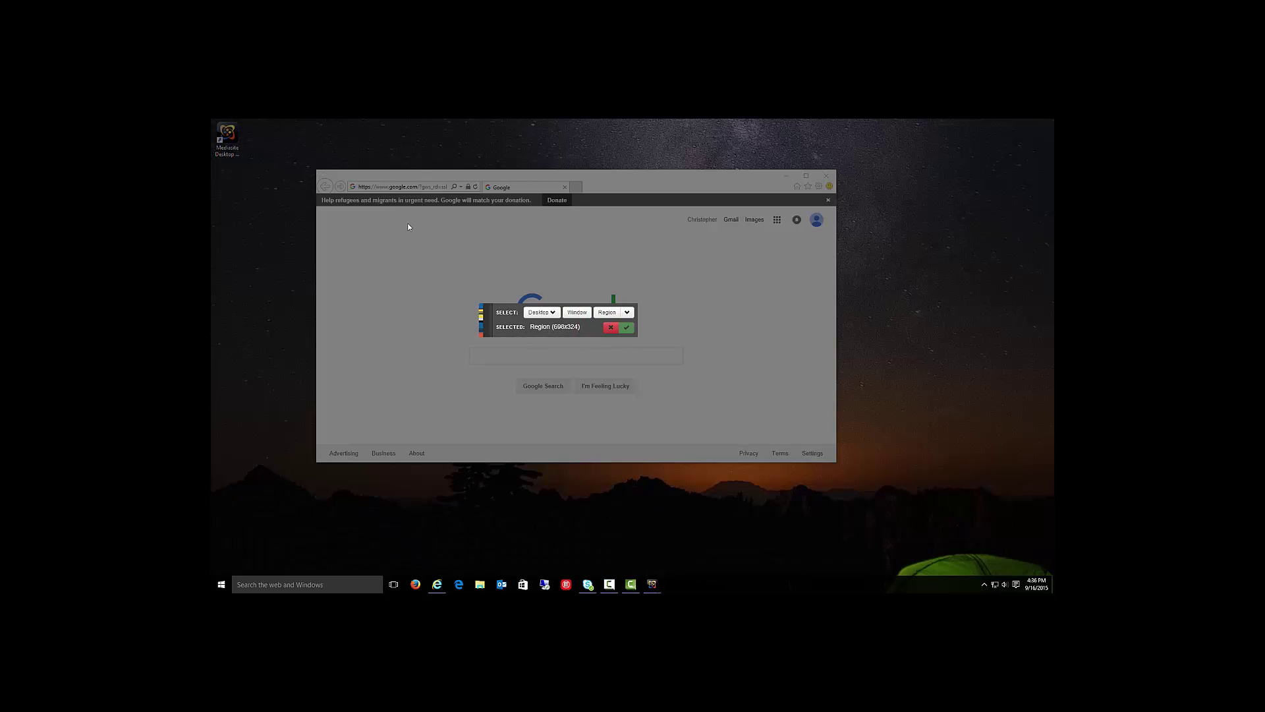
{"action": "left_click_drag", "start_coordinate": [408, 227], "coordinate": [572, 224]}
Draw a 16:9 capture region and redraw it at about 1184x666 to frame the whole browser window.
{"action": "left_click", "coordinate": [627, 312]}
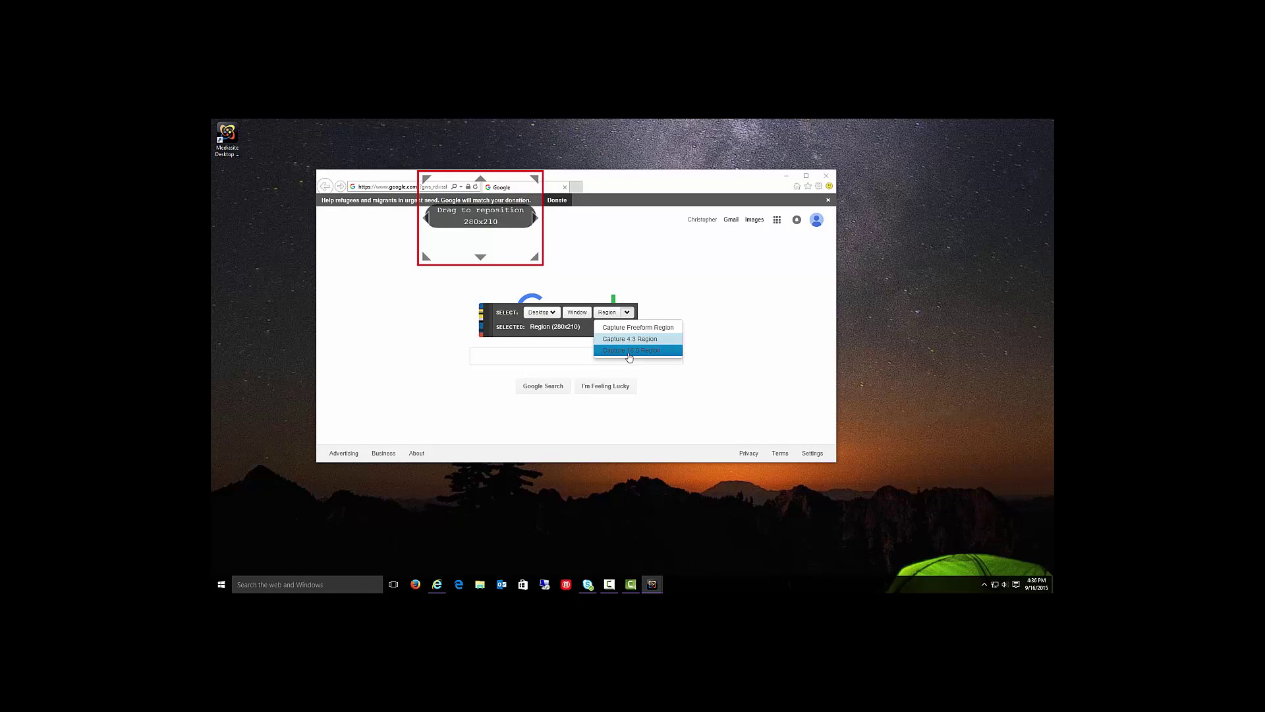
{"action": "left_click", "coordinate": [629, 356]}
{"action": "left_click_drag", "start_coordinate": [422, 205], "coordinate": [806, 453]}
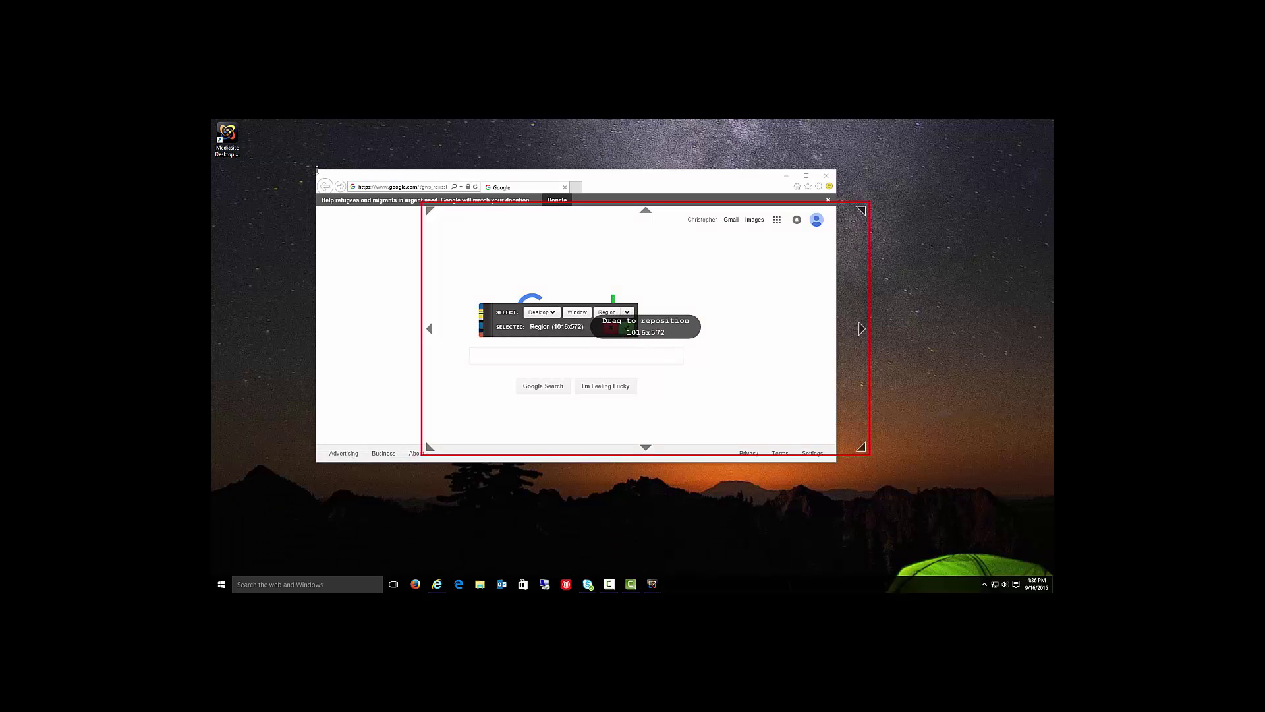
{"action": "left_click_drag", "start_coordinate": [317, 170], "coordinate": [843, 468]}
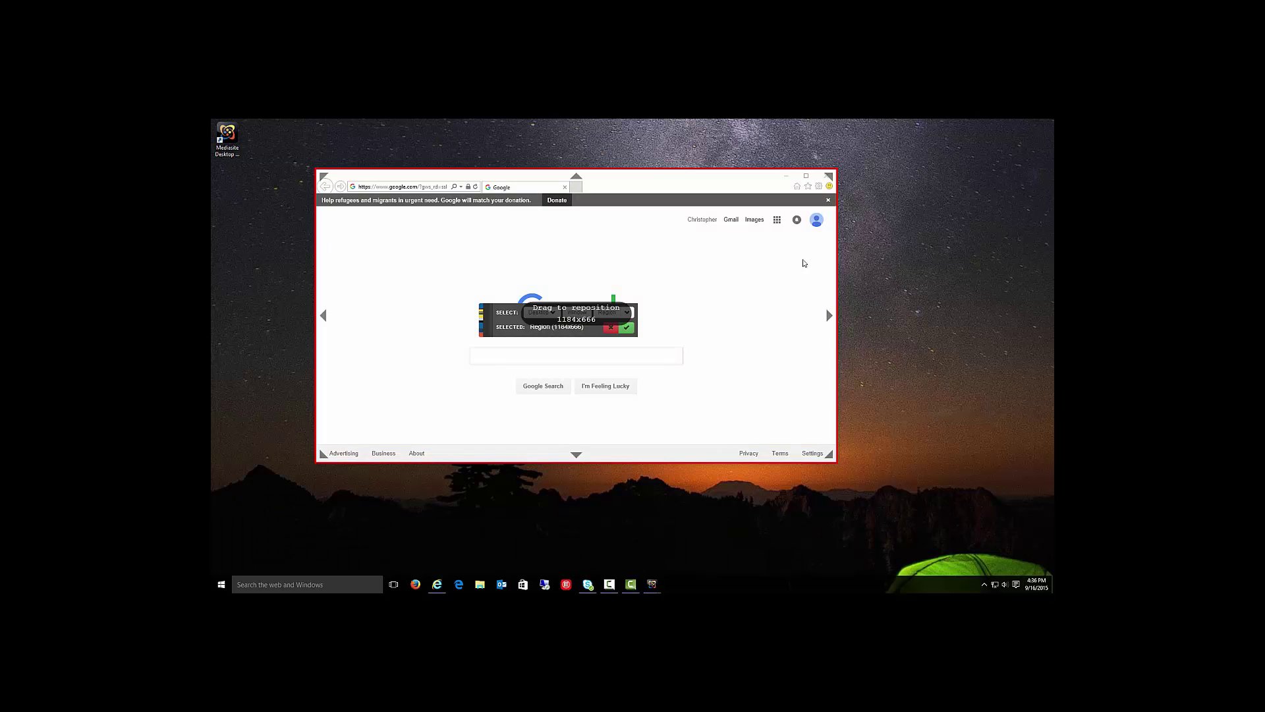
Draw a freeform capture region over the desktop above the taskbar and extend its top and left edges to about 1914x1036.
{"action": "left_click", "coordinate": [627, 313]}
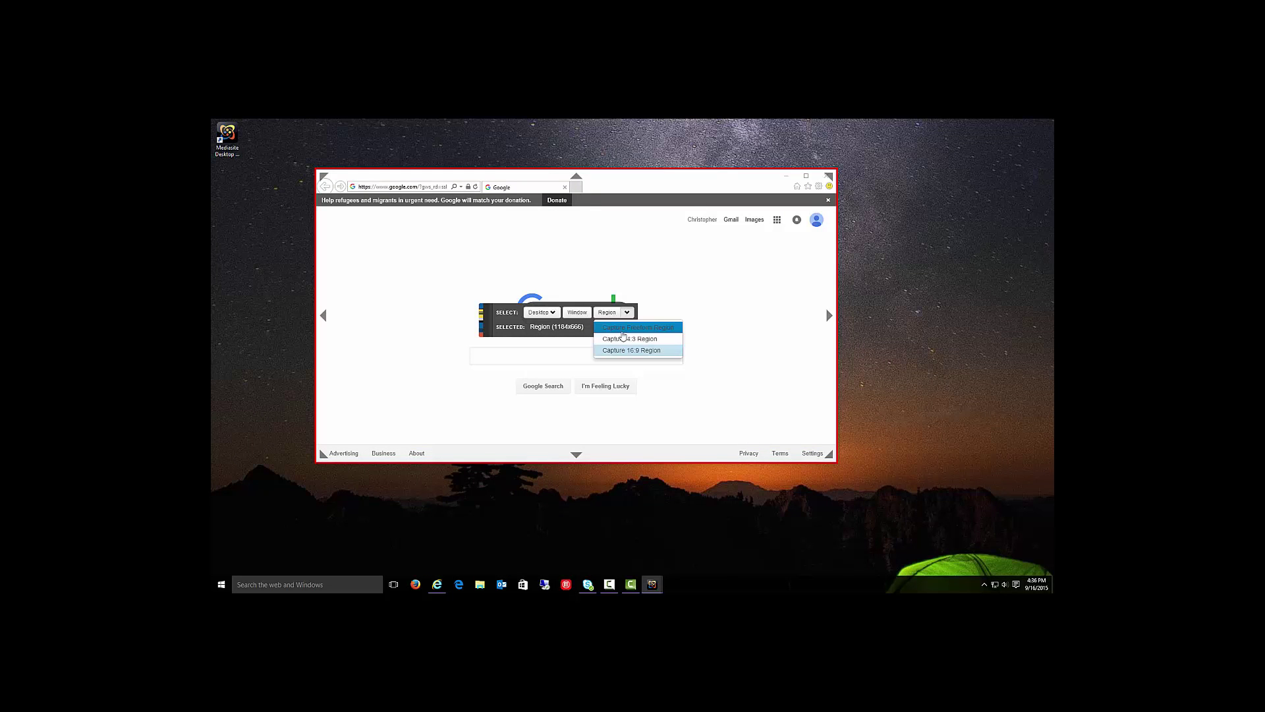
{"action": "left_click", "coordinate": [622, 330]}
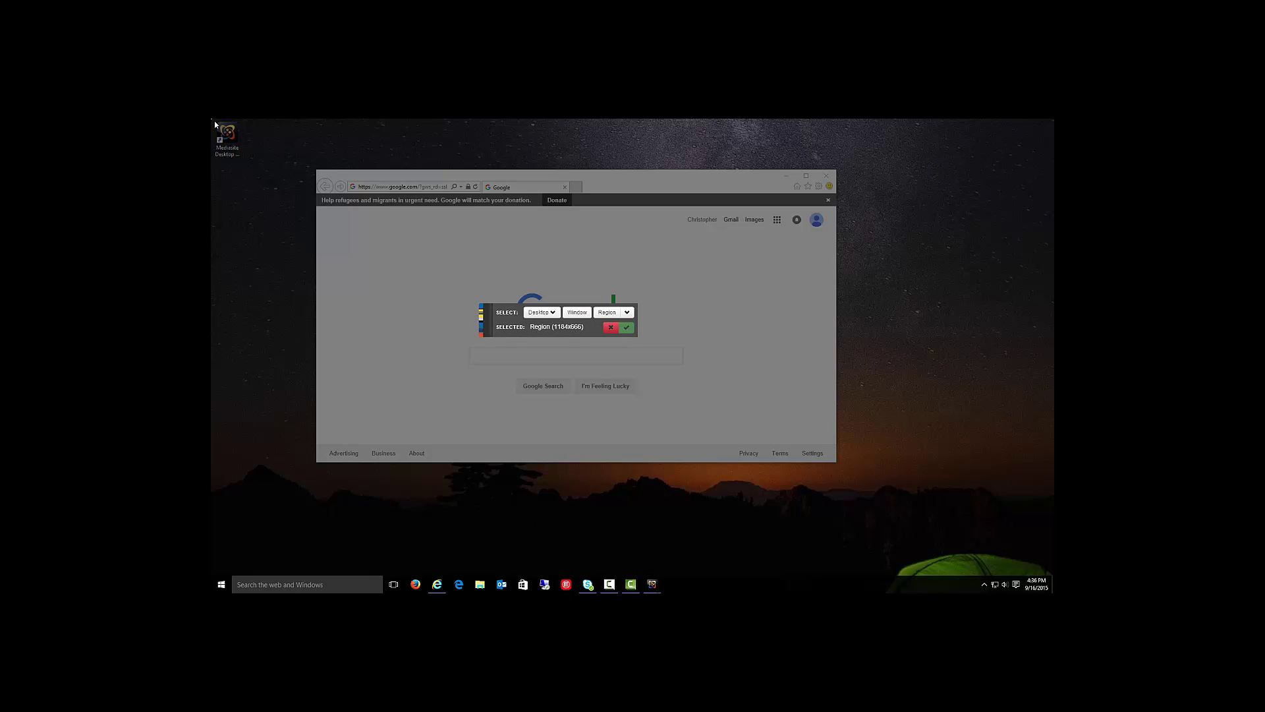
{"action": "left_click_drag", "start_coordinate": [215, 121], "coordinate": [1053, 579]}
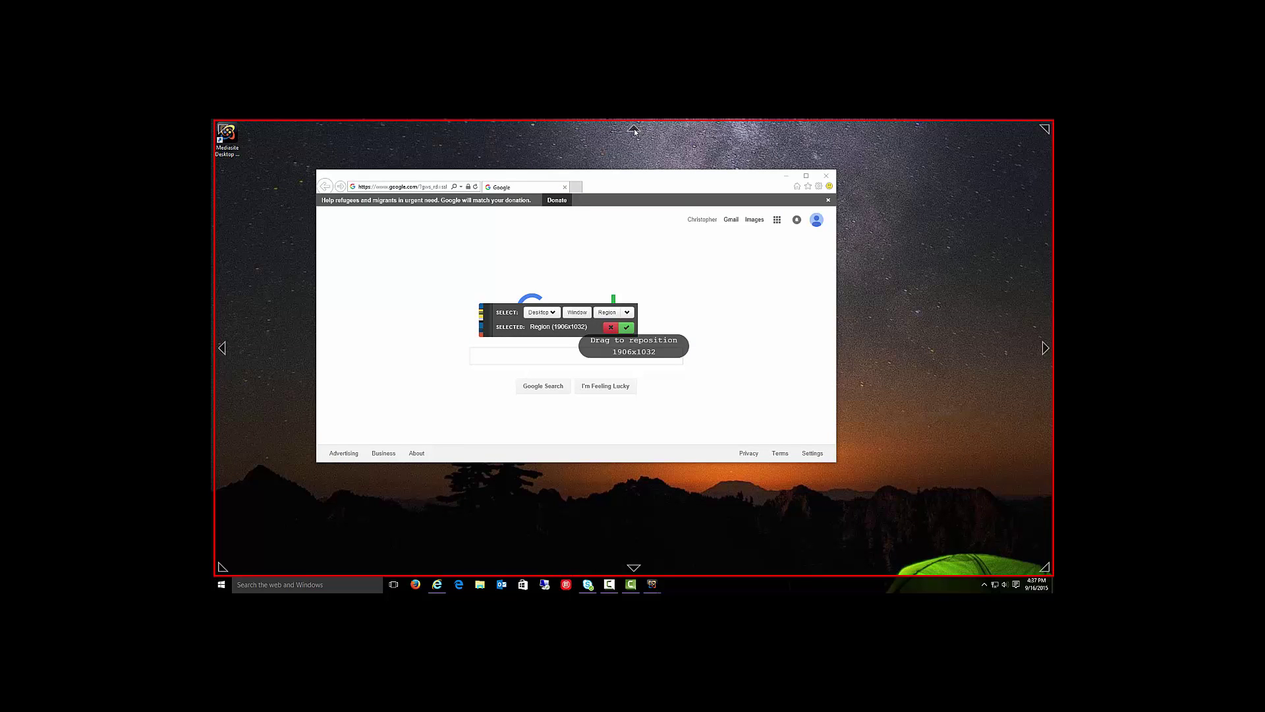
{"action": "left_click_drag", "start_coordinate": [634, 129], "coordinate": [623, 134]}
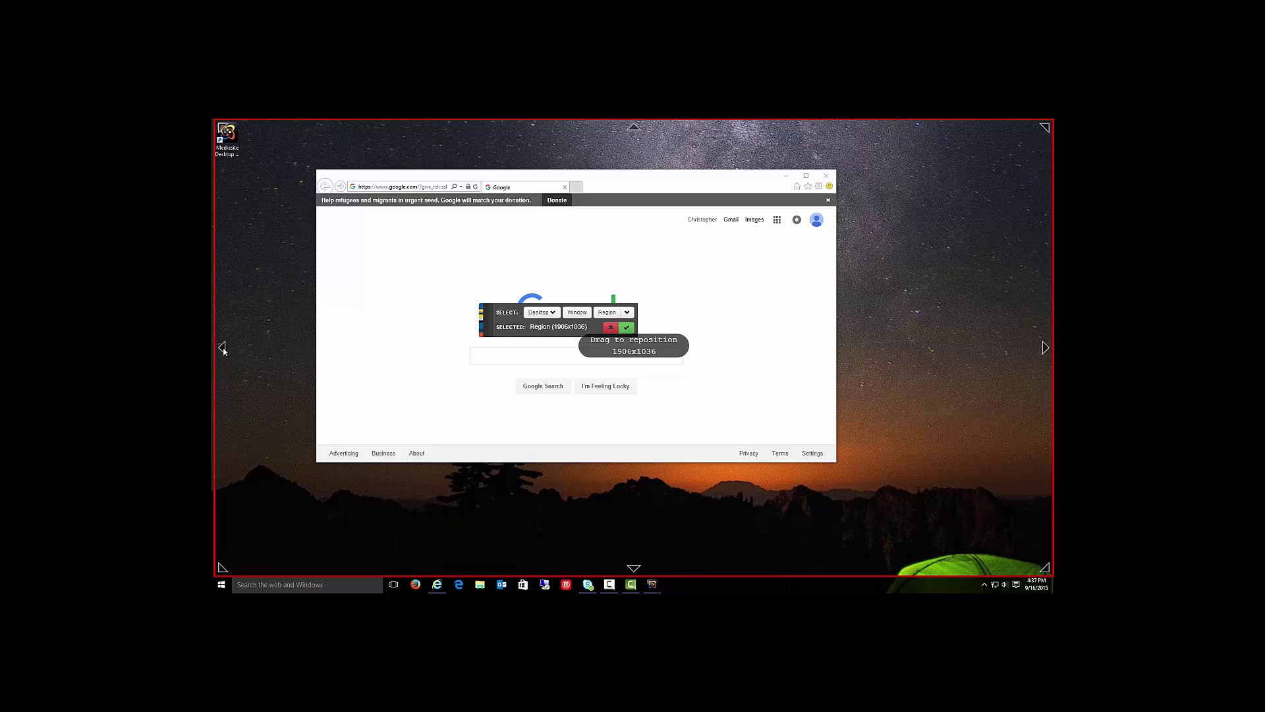
{"action": "left_click_drag", "start_coordinate": [224, 350], "coordinate": [212, 350]}
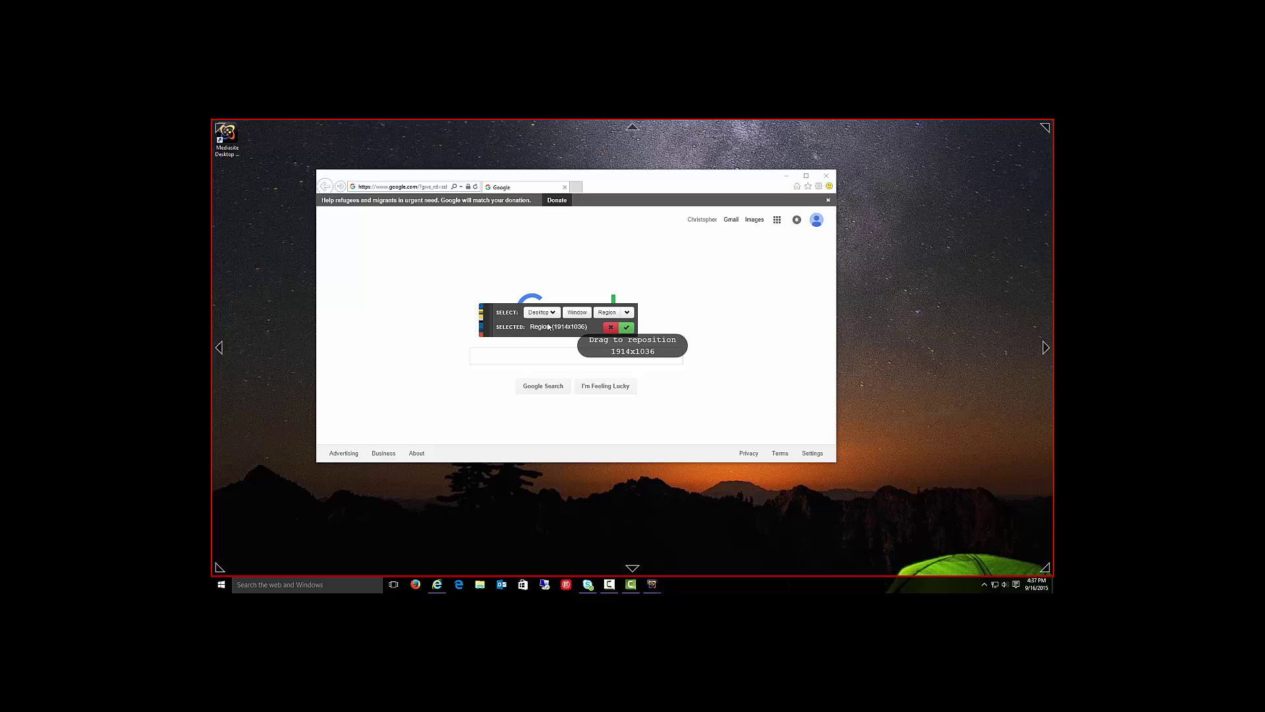
Replace the region with the full 1920 x 1080 desktop, move the MDR Preview panel beside the browser window and minimize it.
{"action": "left_click", "coordinate": [611, 328]}
{"action": "left_click_drag", "start_coordinate": [935, 293], "coordinate": [887, 309]}
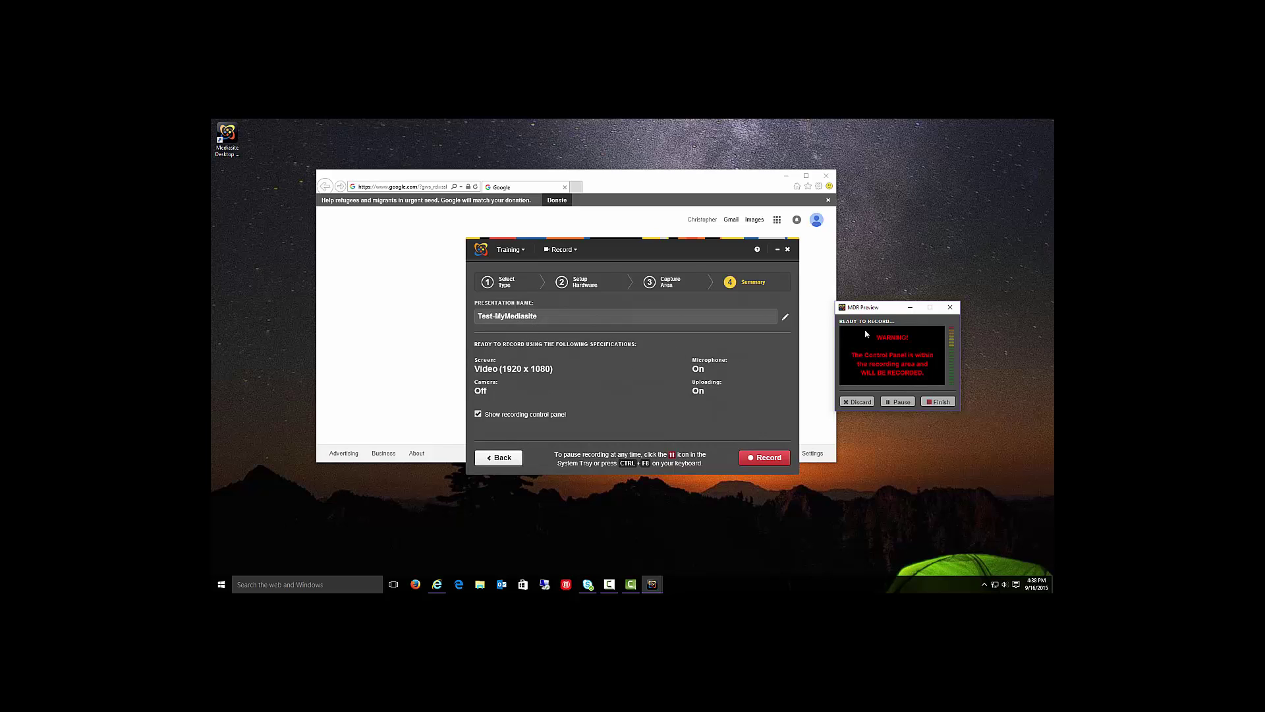
{"action": "mouse_move", "coordinate": [887, 311]}
{"action": "left_mouse_down"}
{"action": "mouse_move", "coordinate": [874, 288]}
{"action": "mouse_move", "coordinate": [870, 316]}
{"action": "left_mouse_up"}
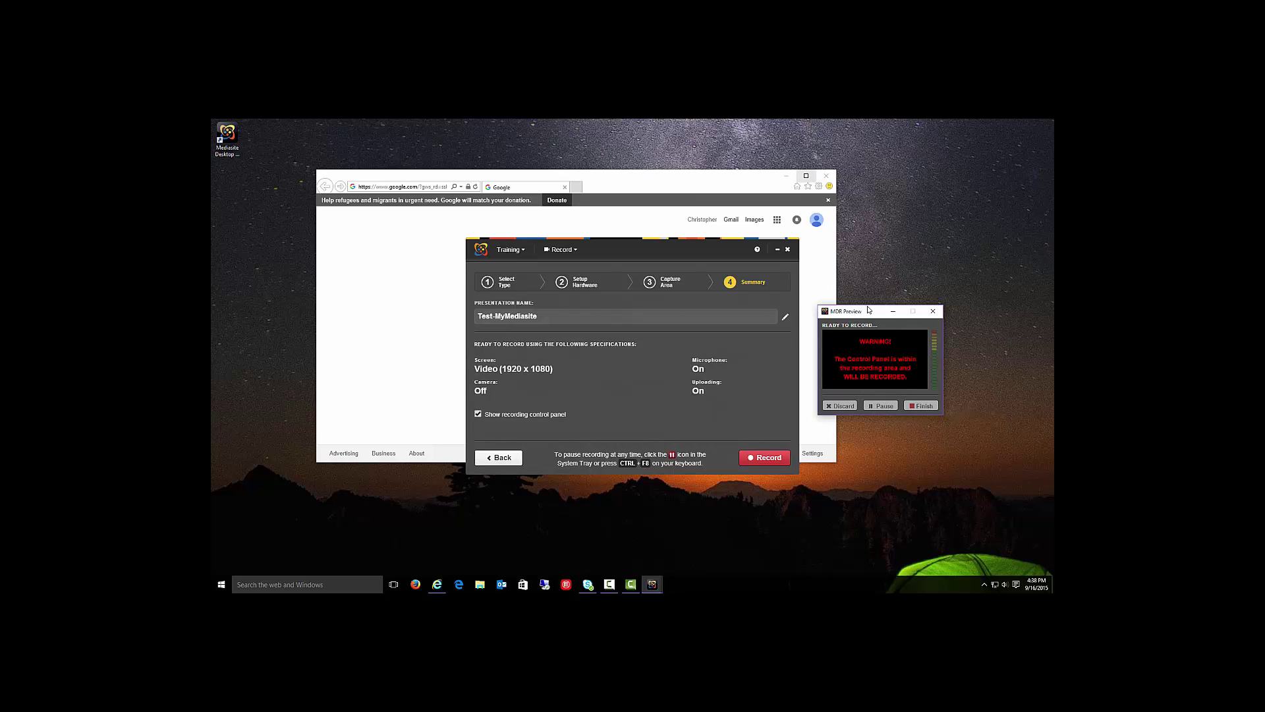
{"action": "left_click_drag", "start_coordinate": [869, 310], "coordinate": [866, 302]}
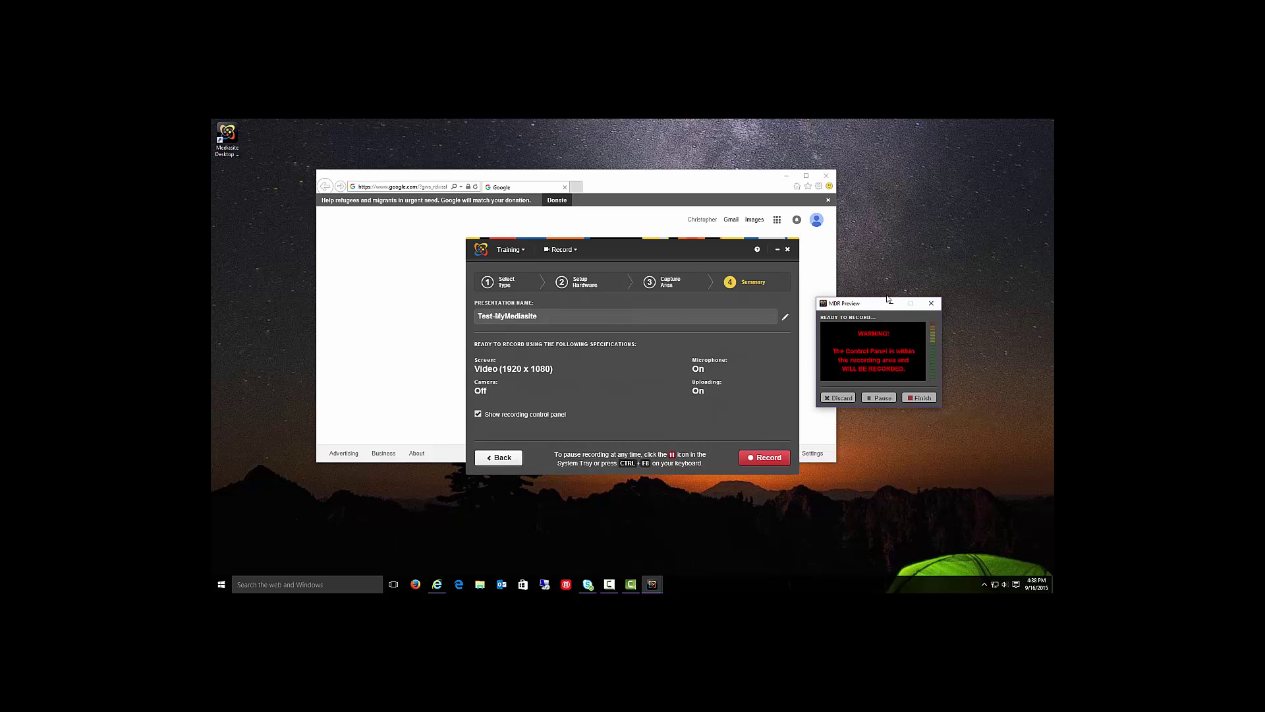
{"action": "left_click_drag", "start_coordinate": [861, 307], "coordinate": [913, 298]}
{"action": "left_click", "coordinate": [911, 291]}
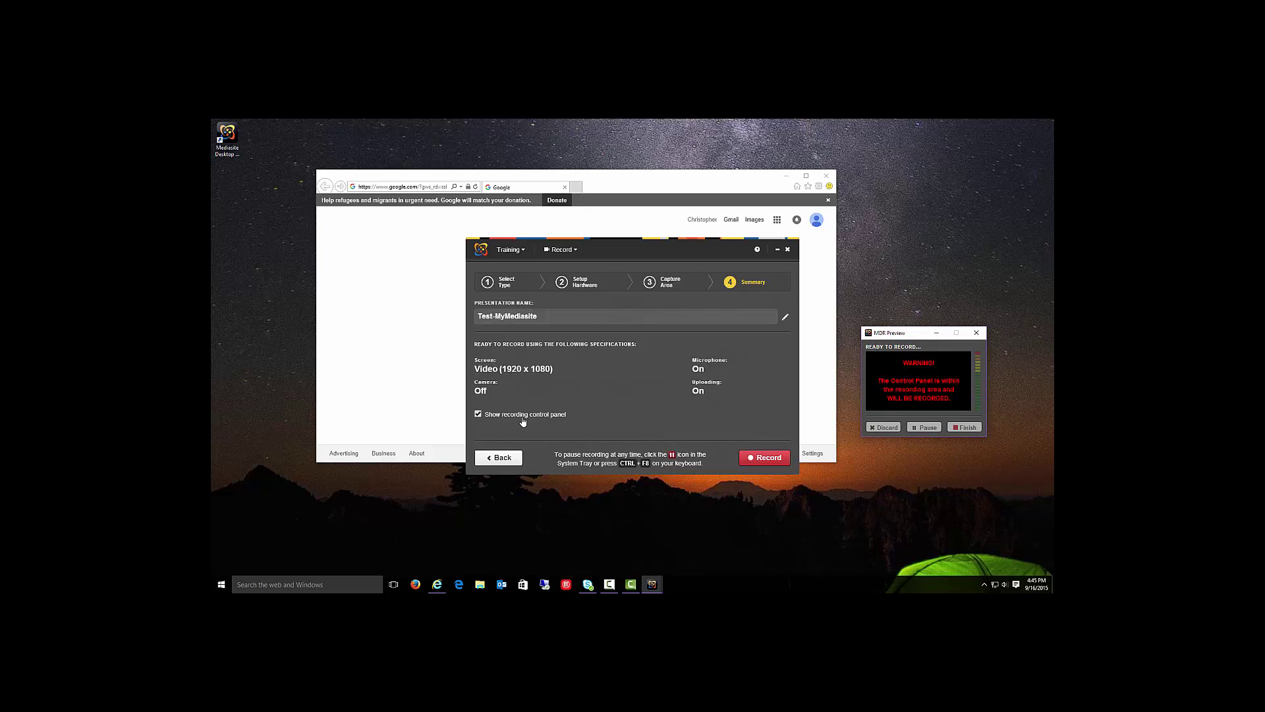
Try the "Show recording control panel" option, restore the MDR Preview panel and minimize it again.
{"action": "left_click", "coordinate": [477, 414]}
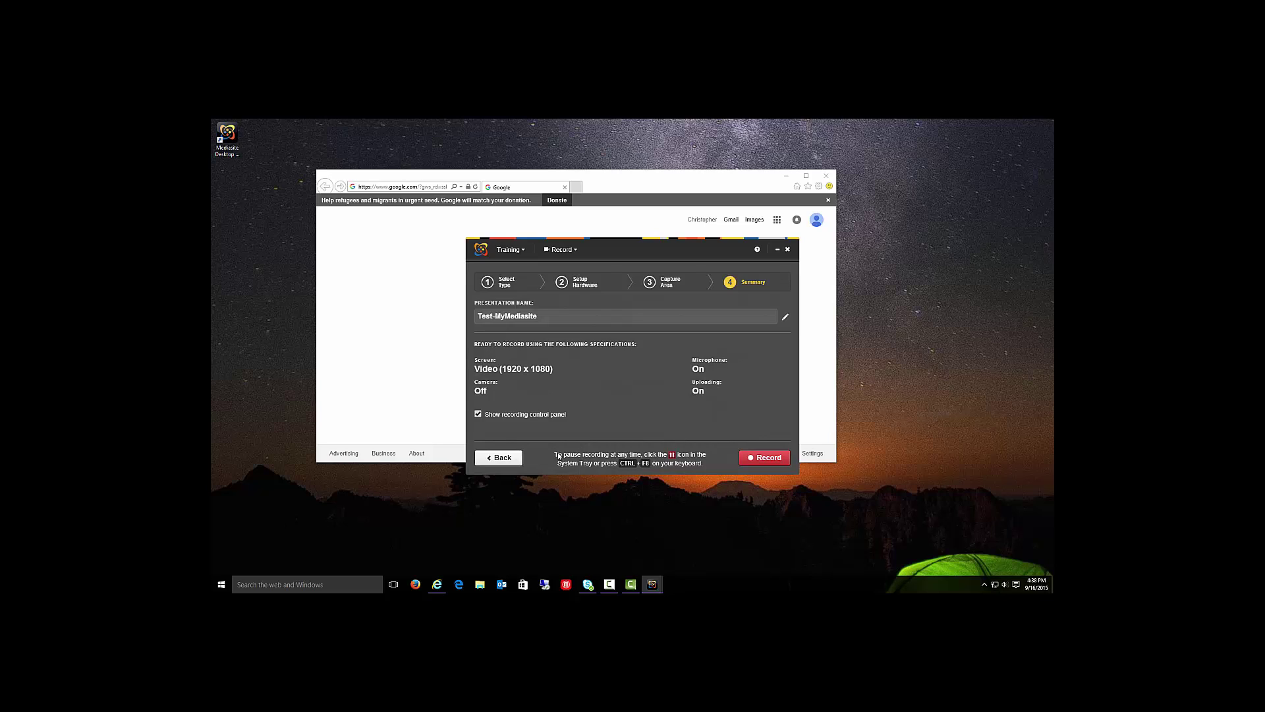
{"action": "mouse_move", "coordinate": [650, 585]}
{"action": "left_click", "coordinate": [696, 544]}
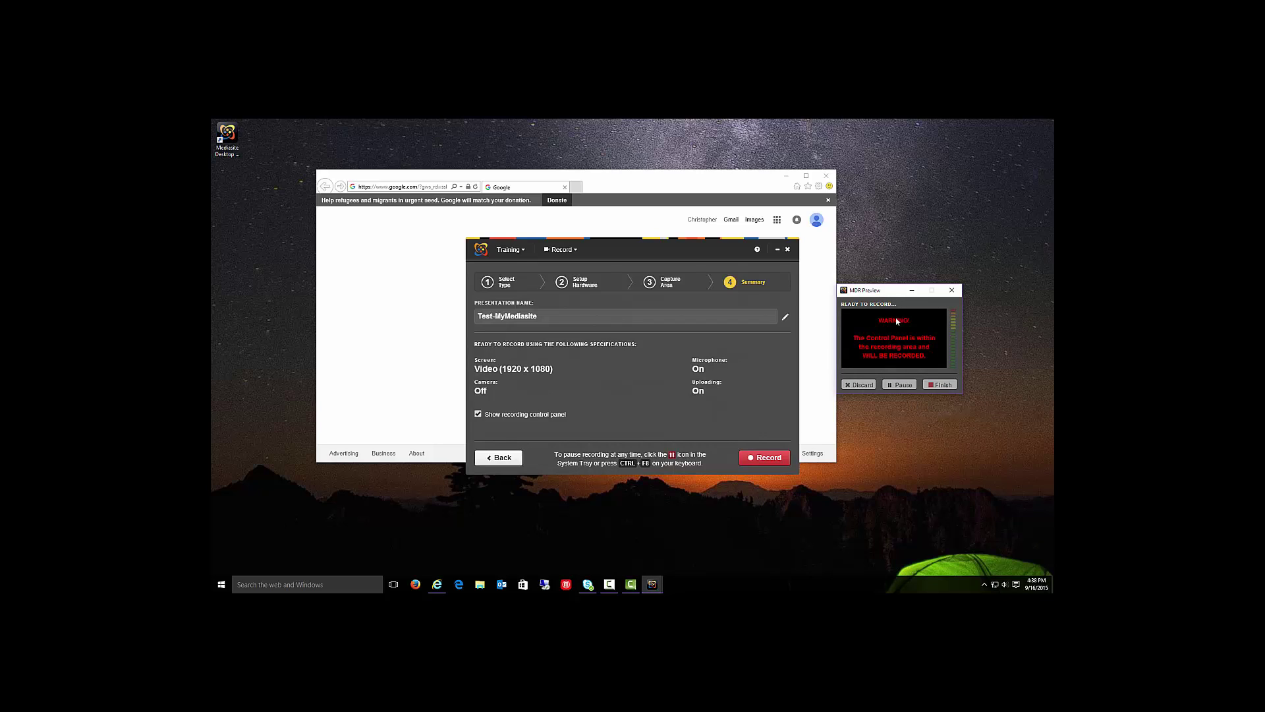
{"action": "left_click", "coordinate": [912, 291]}
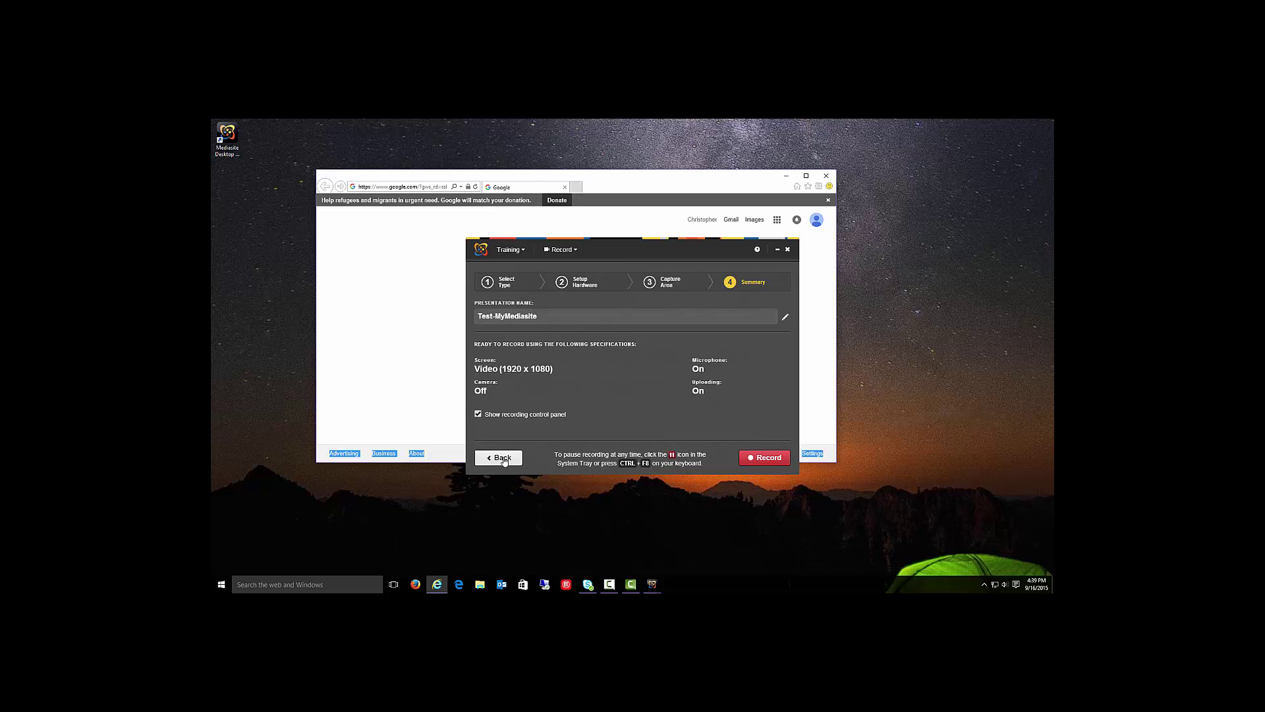
Start recording Test-MyMediasite, minimize the MDR Preview panel and bring it back up from its minimized state.
{"action": "left_click", "coordinate": [758, 461]}
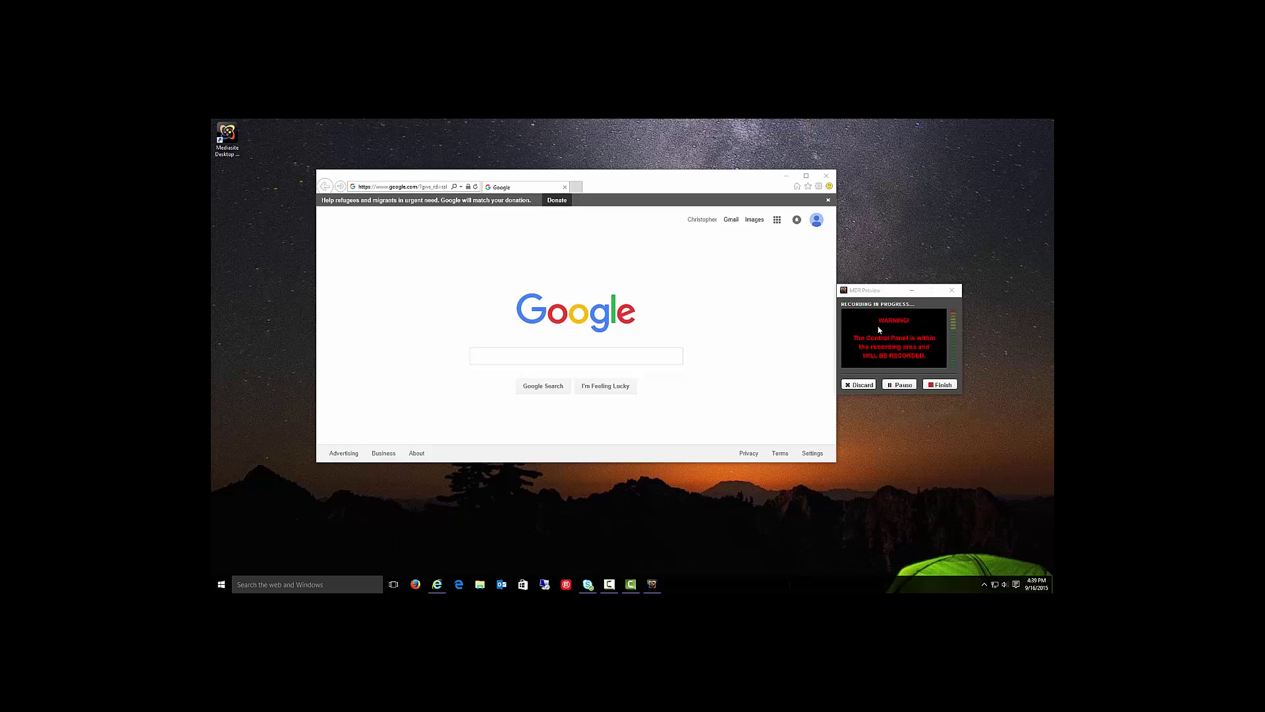
{"action": "left_click", "coordinate": [912, 290]}
{"action": "key", "text": "ctrl+a"}
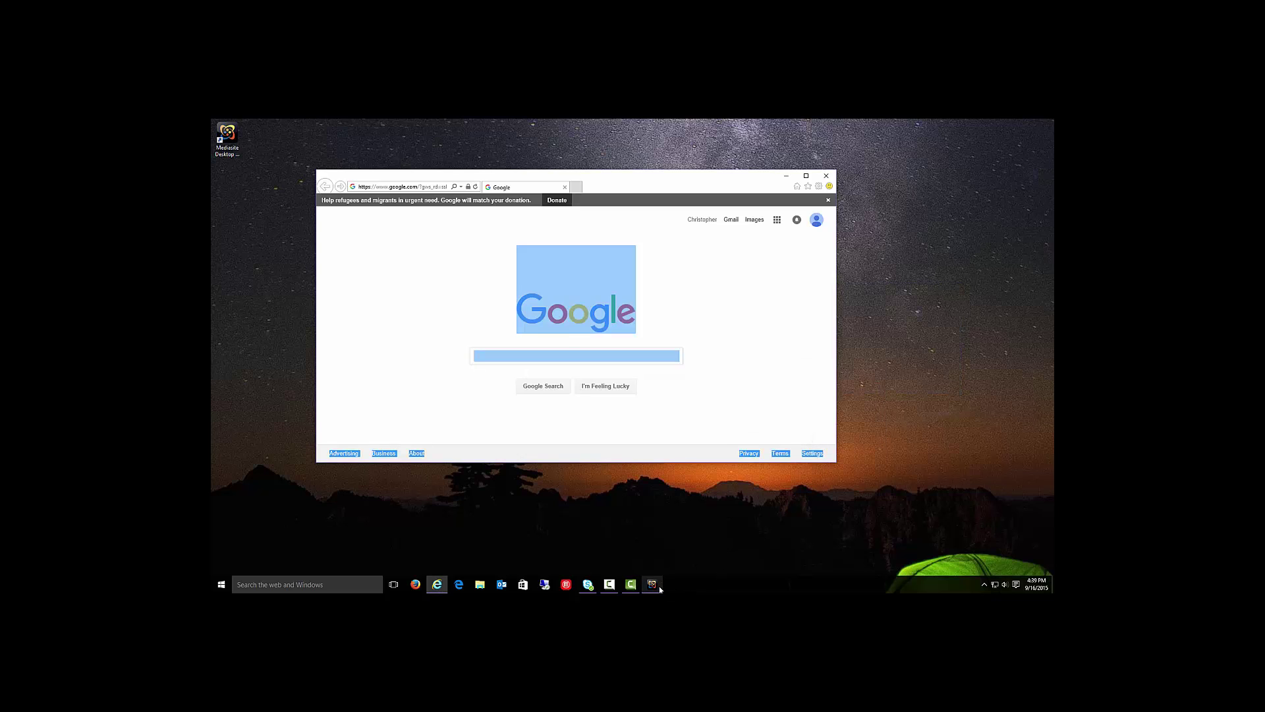
{"action": "left_click", "coordinate": [659, 586]}
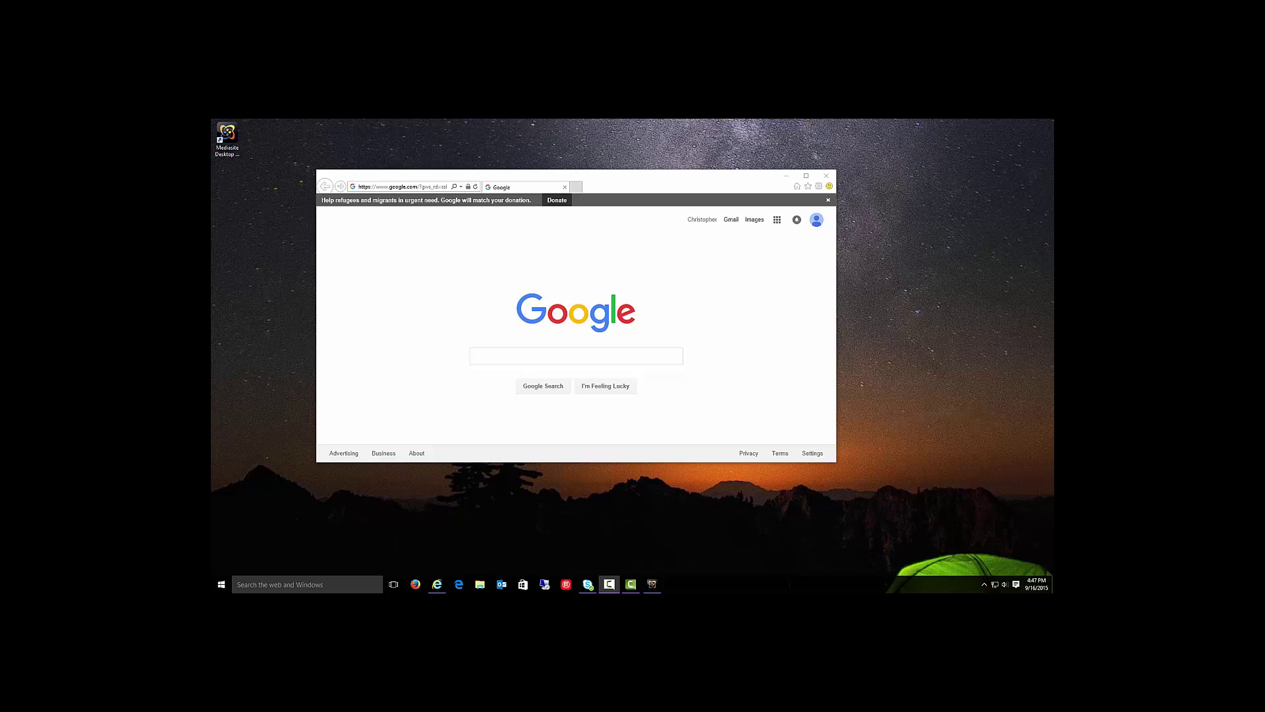
Pause the running recording and finish it for upload to Mediasite.
{"action": "key", "text": "ctrl+shift+p"}
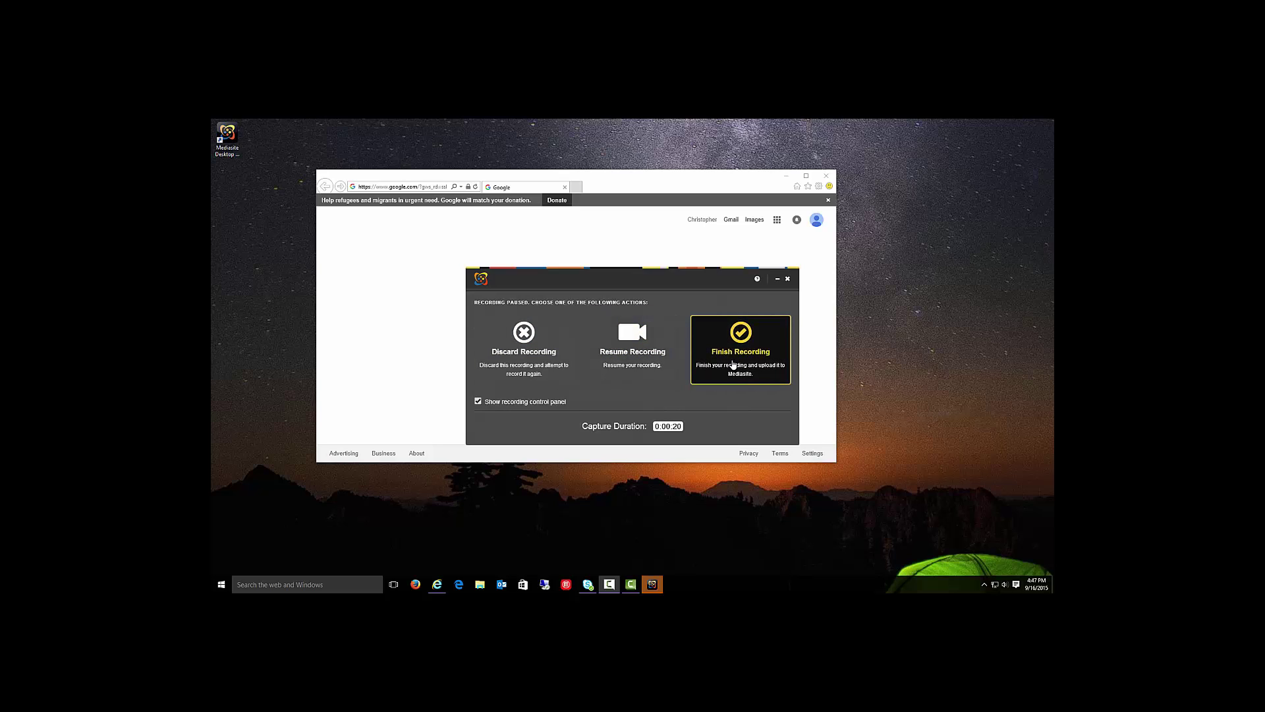
{"action": "left_click", "coordinate": [733, 365]}
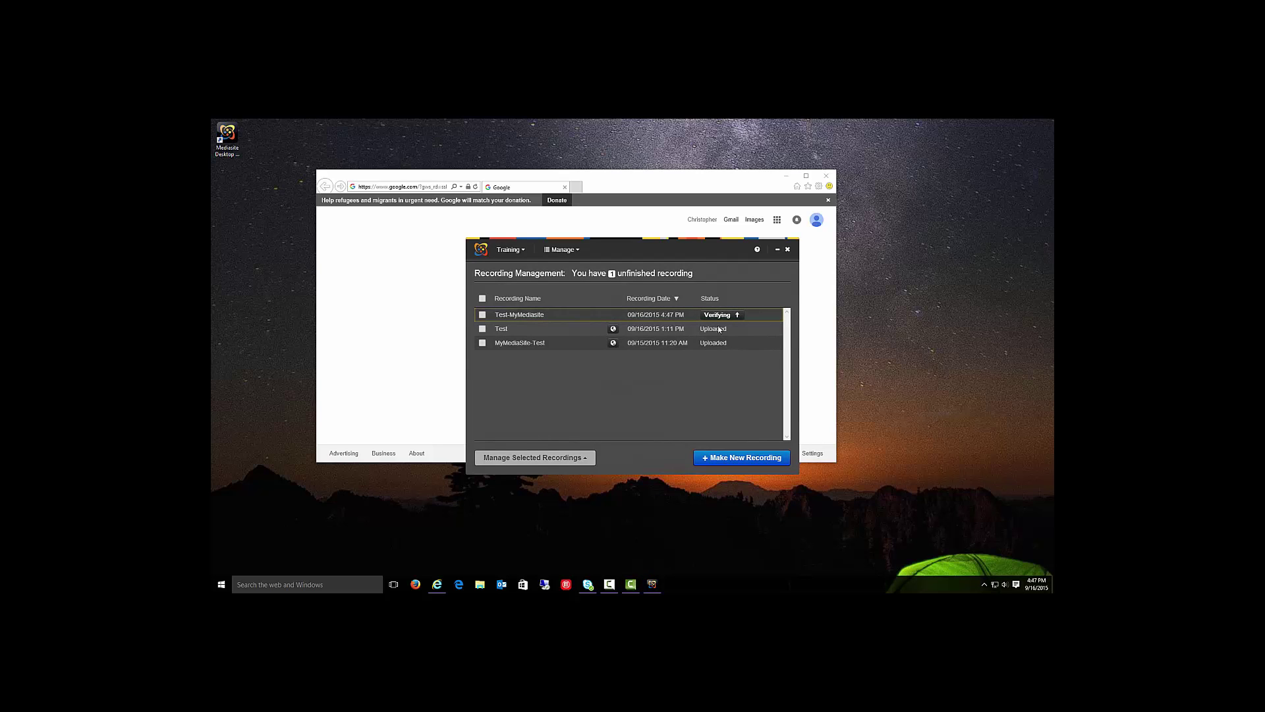